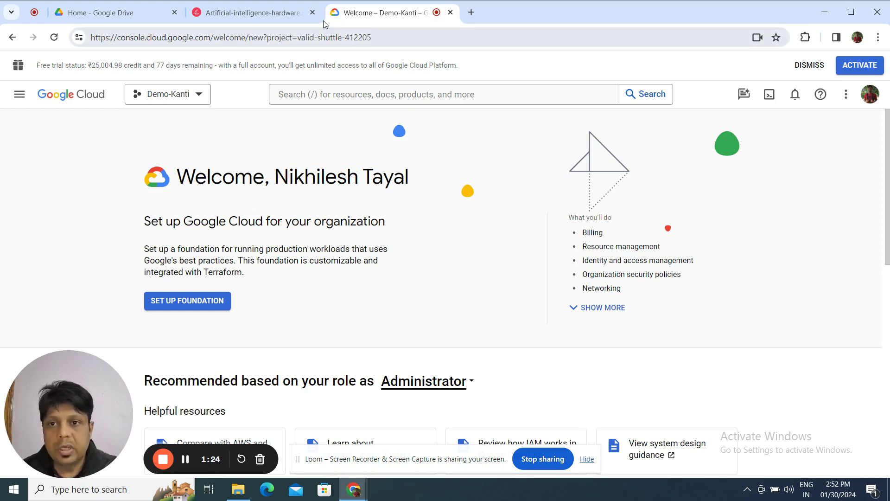
- Switch to the Artificial-intelligence hardware PDF in Lumin and look through its cover page, Exhibit 1 and Exhibit 2
{"action": "left_click", "coordinate": [267, 14]}
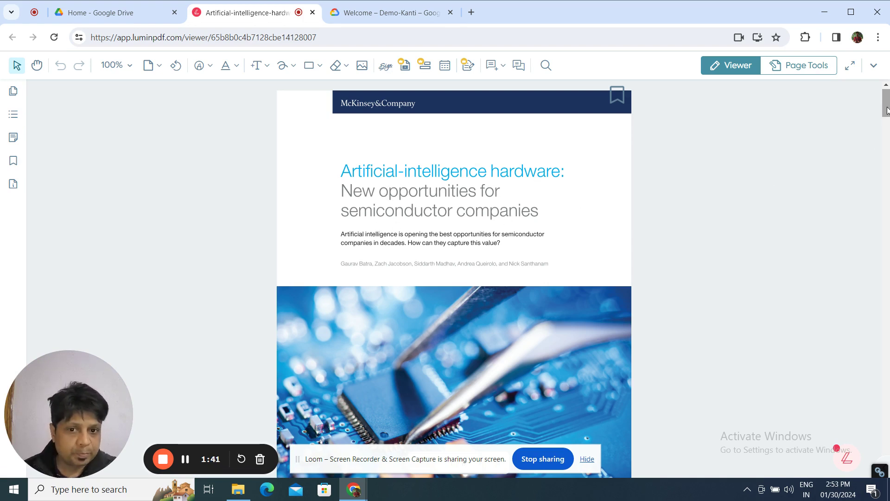
{"action": "left_click_drag", "start_coordinate": [887, 111], "coordinate": [887, 171]}
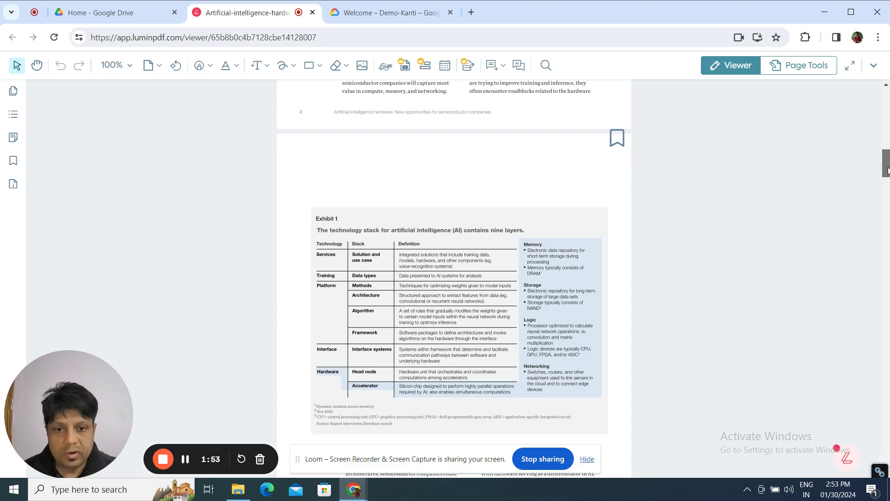
{"action": "left_click_drag", "start_coordinate": [887, 171], "coordinate": [887, 203]}
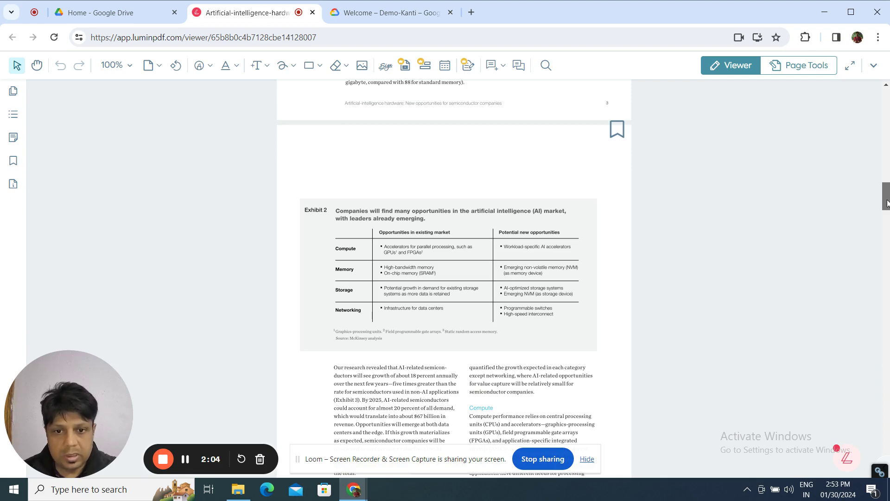
{"action": "left_click_drag", "start_coordinate": [887, 203], "coordinate": [887, 99]}
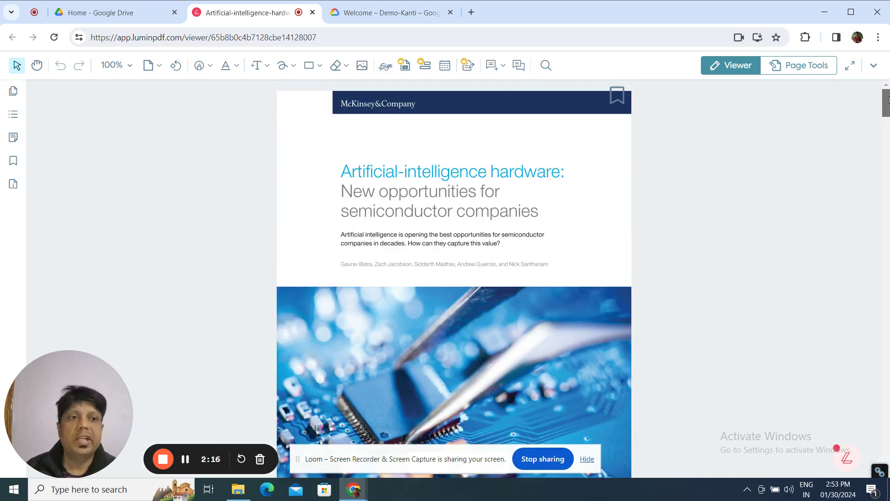
- Switch to Google Cloud and create a new project named RAG-Demo in the vidsaga.com organization
{"action": "left_click", "coordinate": [365, 12]}
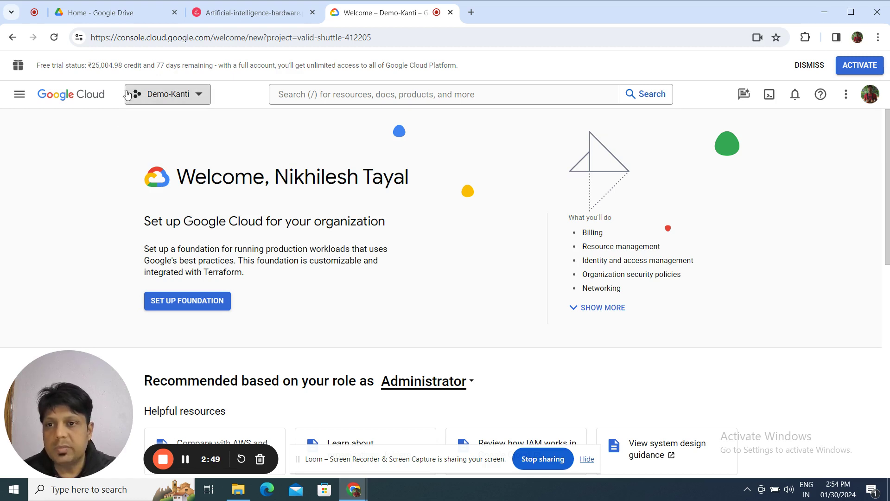
{"action": "left_click", "coordinate": [176, 97]}
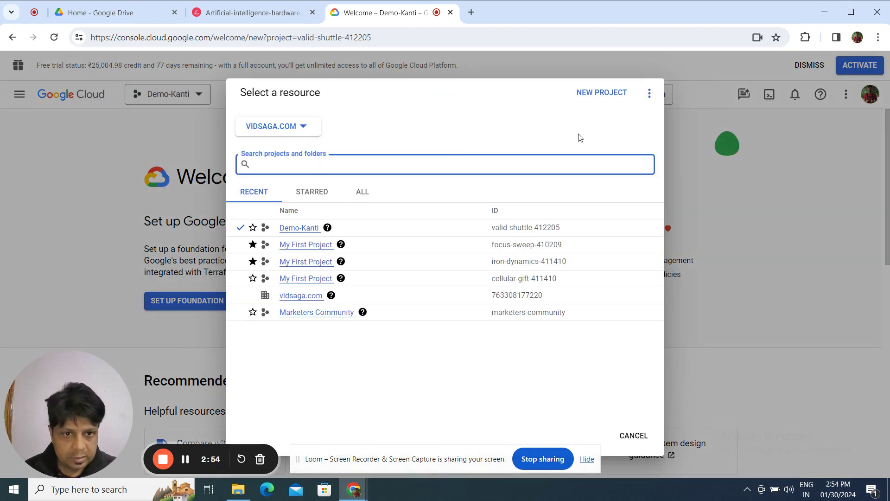
{"action": "left_click", "coordinate": [597, 93]}
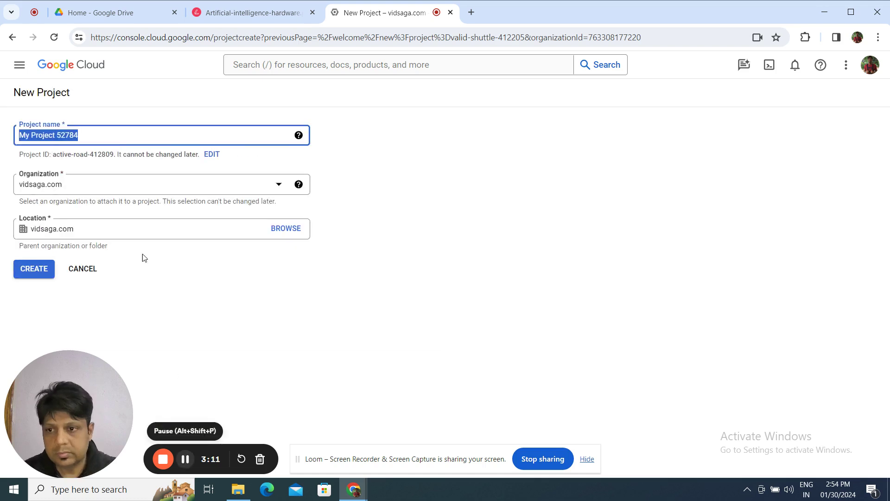
{"action": "type", "text": "RA"}
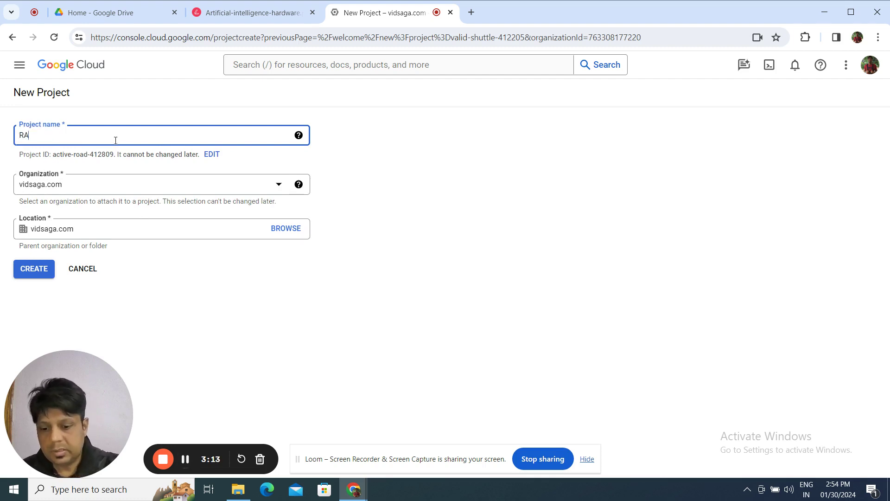
{"action": "type", "text": "G-"}
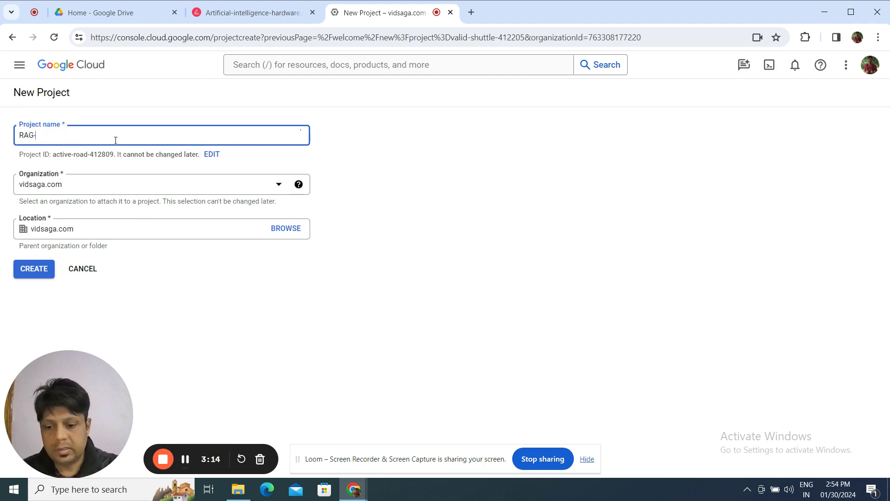
{"action": "type", "text": "Demo"}
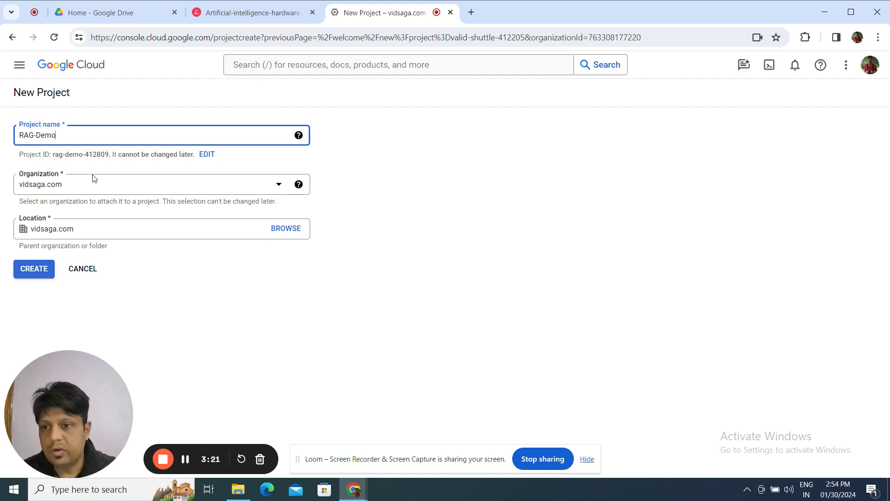
{"action": "left_click", "coordinate": [25, 271]}
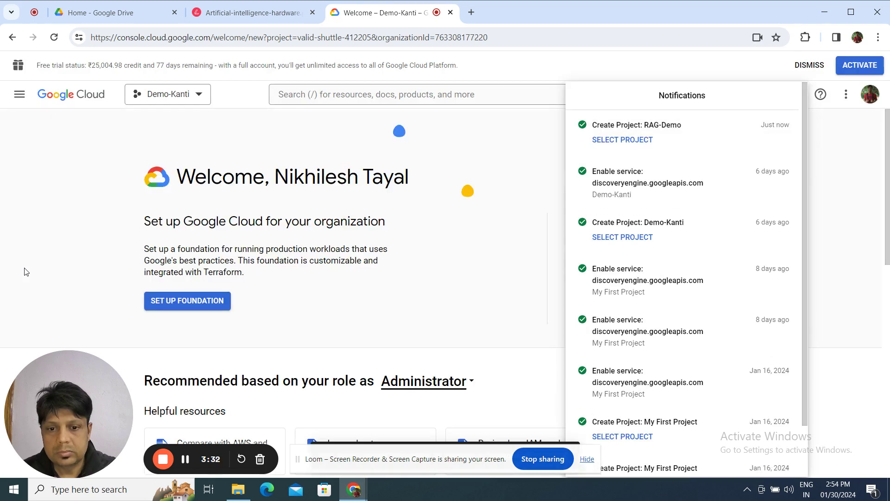
{"action": "left_click", "coordinate": [546, 78]}
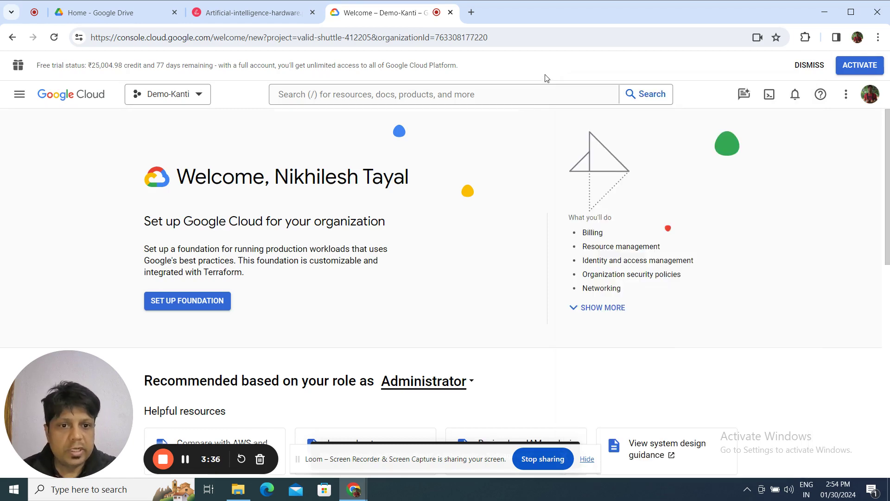
- Search the console for "Search and" and open the Search & Conversation product
{"action": "left_click", "coordinate": [450, 94]}
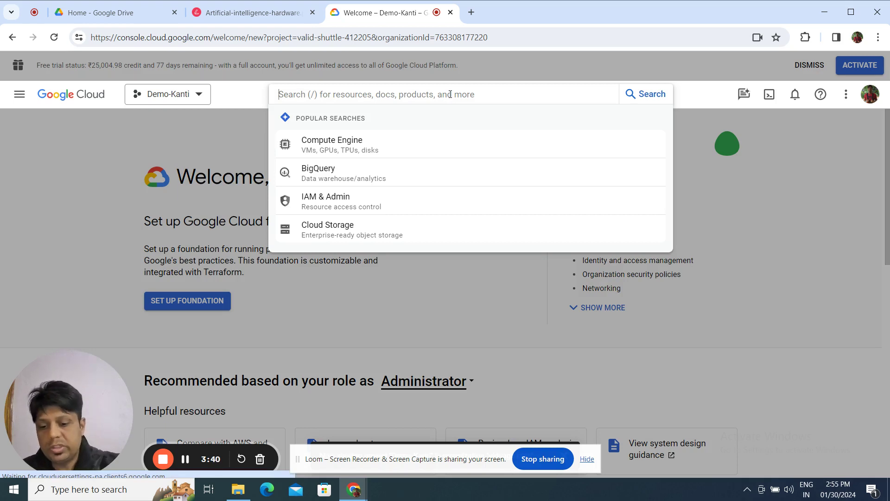
{"action": "type", "text": "Search and"}
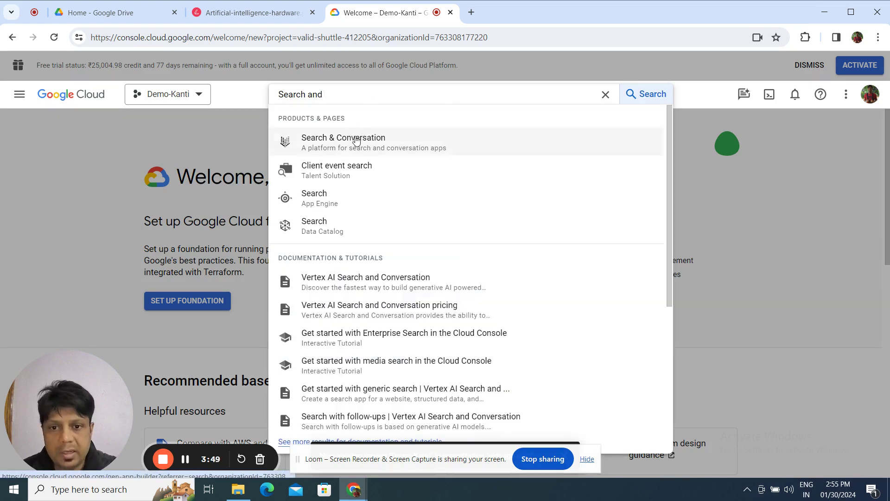
{"action": "left_click", "coordinate": [356, 139]}
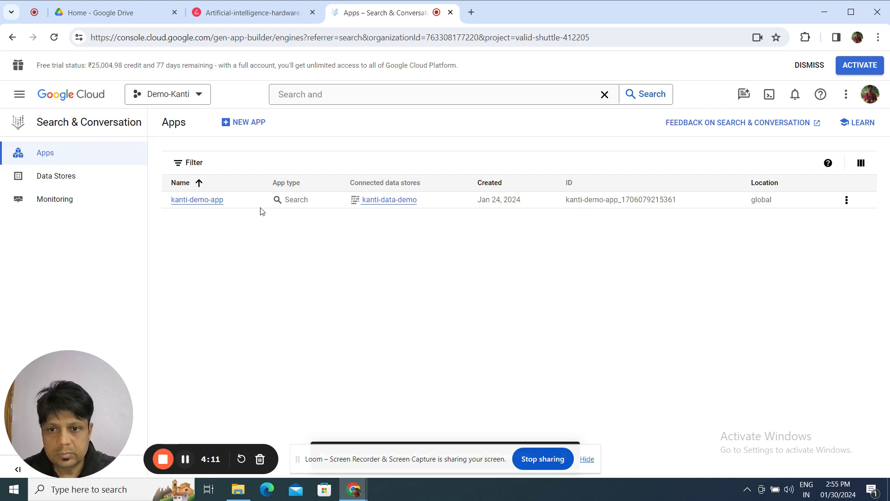
- Start a new app of type Search and name it Rag-demo-app
{"action": "left_click", "coordinate": [250, 123]}
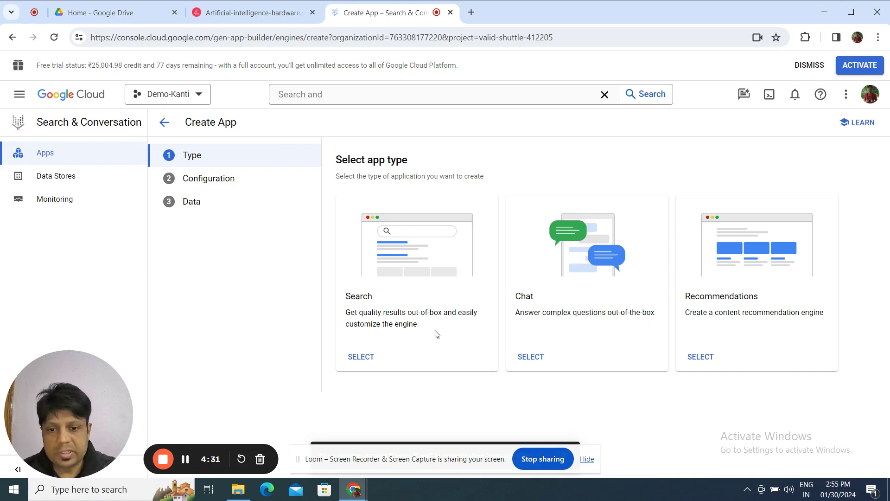
{"action": "left_click", "coordinate": [358, 358]}
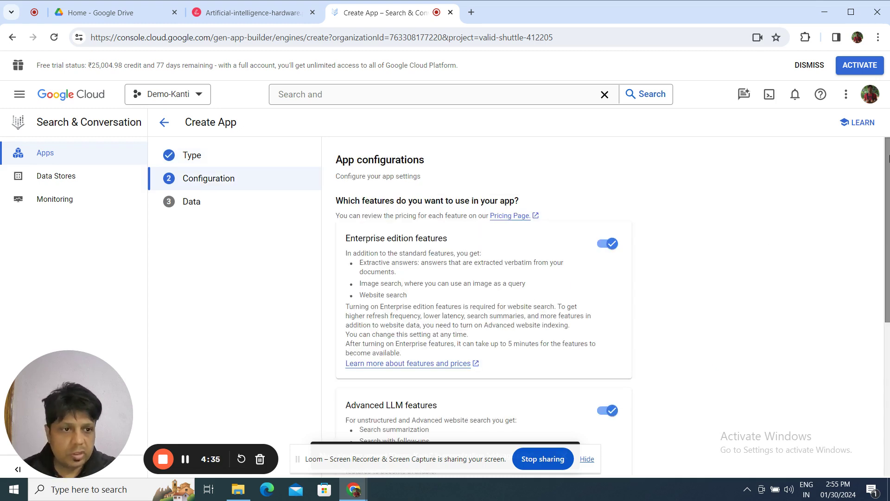
{"action": "left_click_drag", "start_coordinate": [887, 158], "coordinate": [887, 172]}
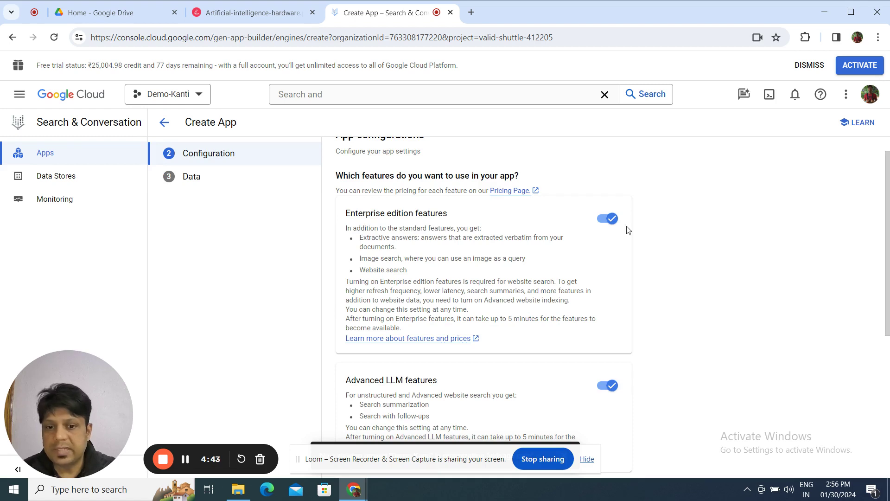
{"action": "scroll", "coordinate": [510, 278], "scroll_direction": "down", "scroll_amount": 3}
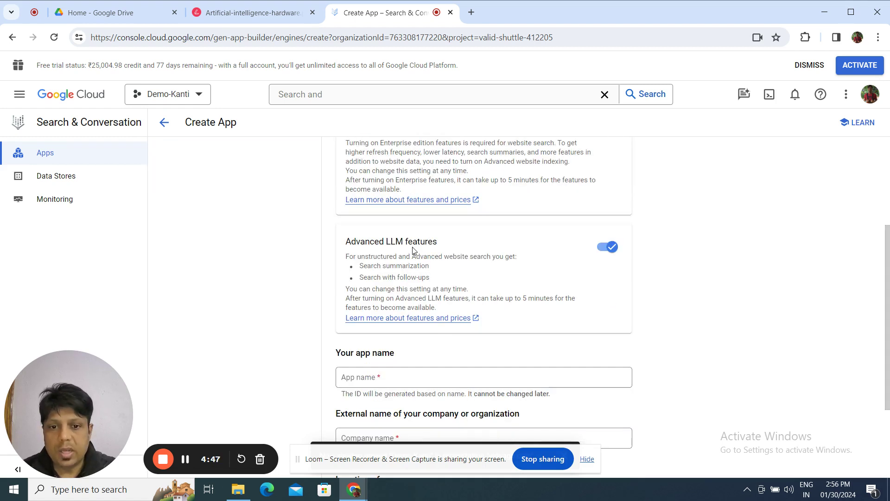
{"action": "left_click", "coordinate": [364, 377]}
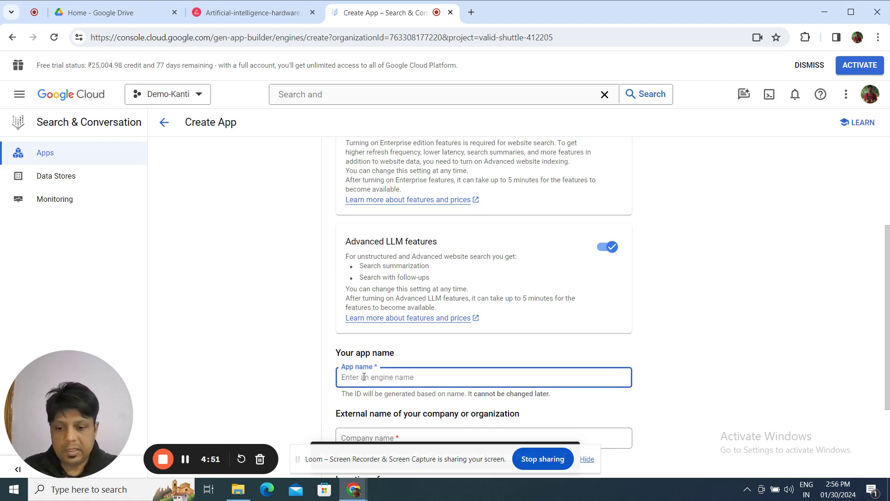
{"action": "type", "text": "Ra"}
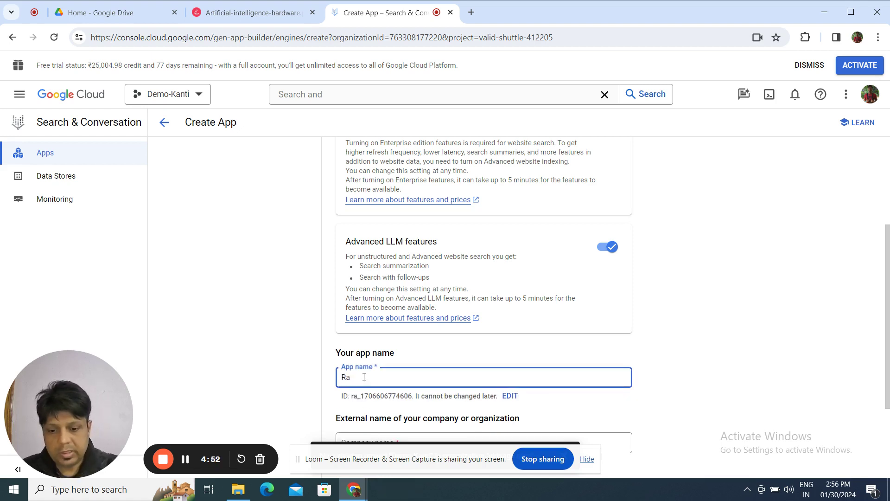
{"action": "type", "text": "g-demo"}
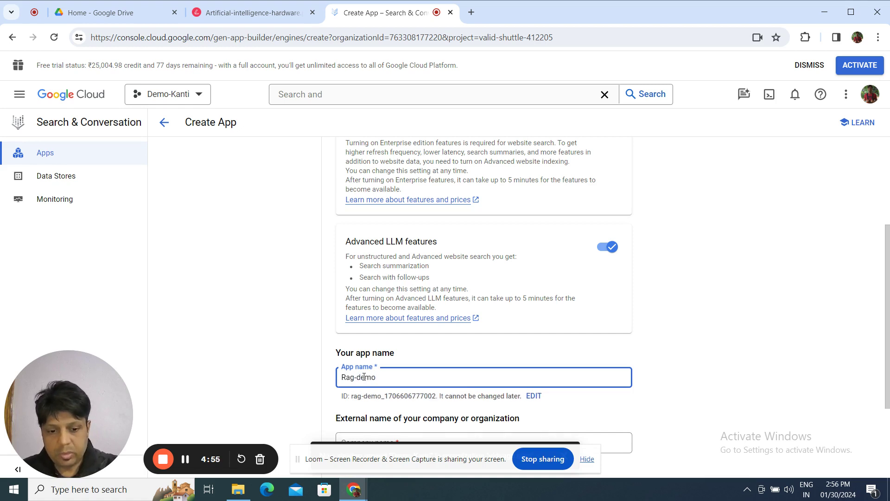
{"action": "type", "text": "-app"}
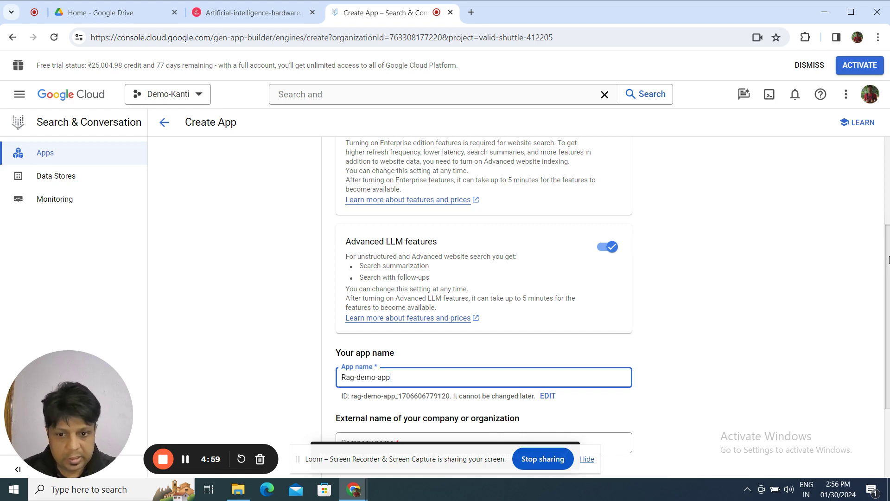
- Set the company name to "AI ML etc" and submit the app configuration to continue to its data stores
{"action": "scroll", "coordinate": [888, 260], "scroll_direction": "down", "scroll_amount": 3}
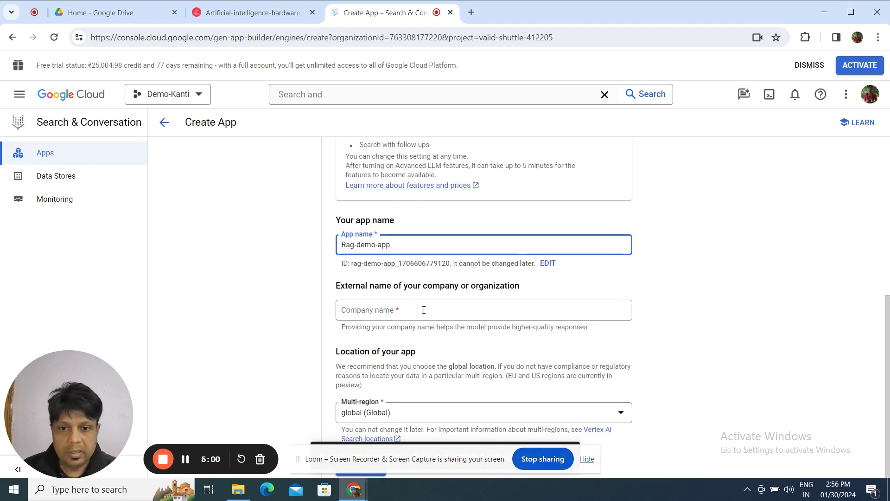
{"action": "left_click", "coordinate": [422, 305]}
{"action": "type", "text": "AI "}
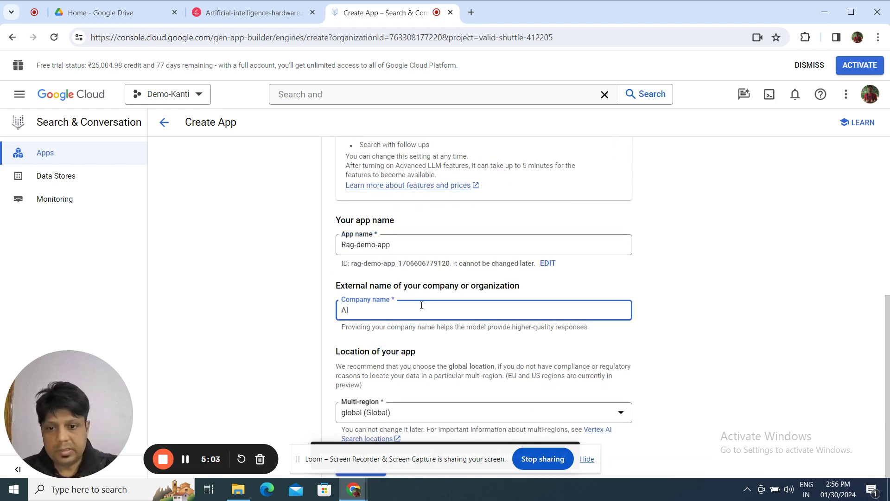
{"action": "type", "text": "ML etc"}
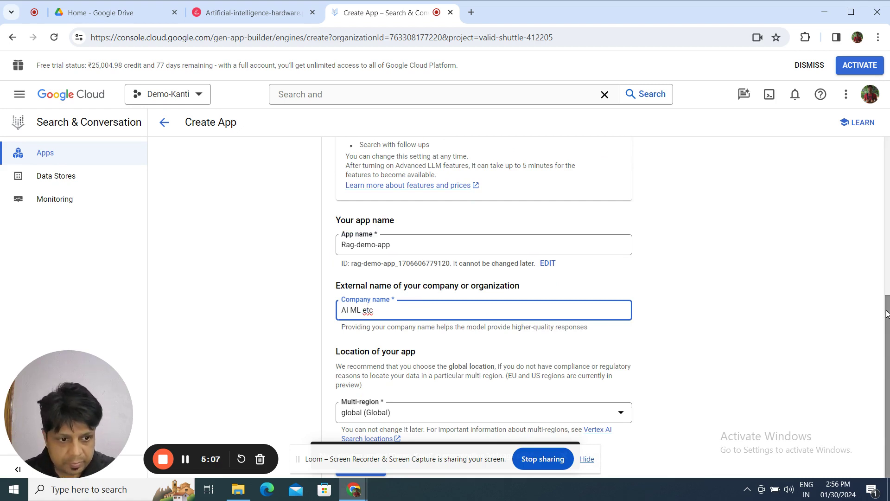
{"action": "scroll", "coordinate": [882, 320], "scroll_direction": "down", "scroll_amount": 1}
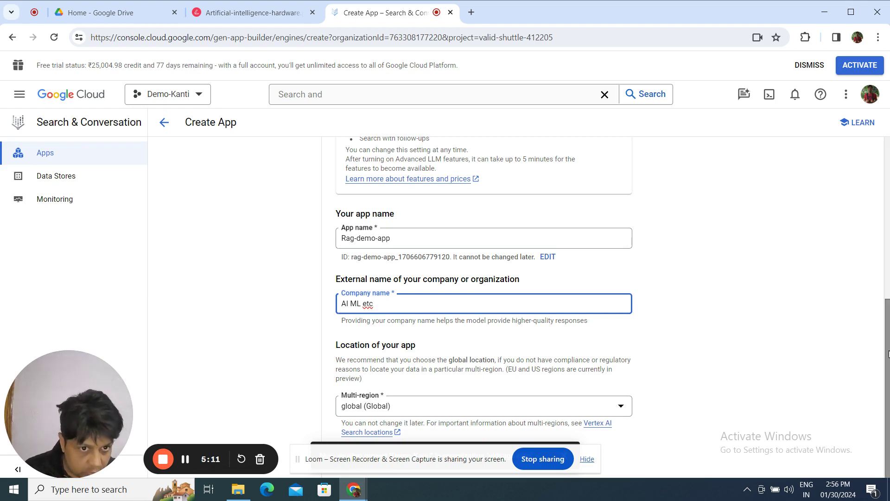
{"action": "left_click", "coordinate": [421, 464]}
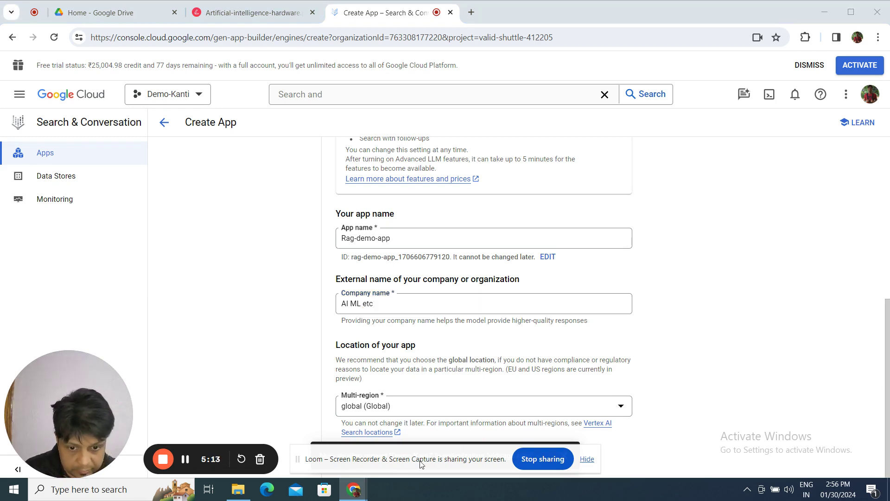
{"action": "left_click_drag", "start_coordinate": [421, 463], "coordinate": [314, 343]}
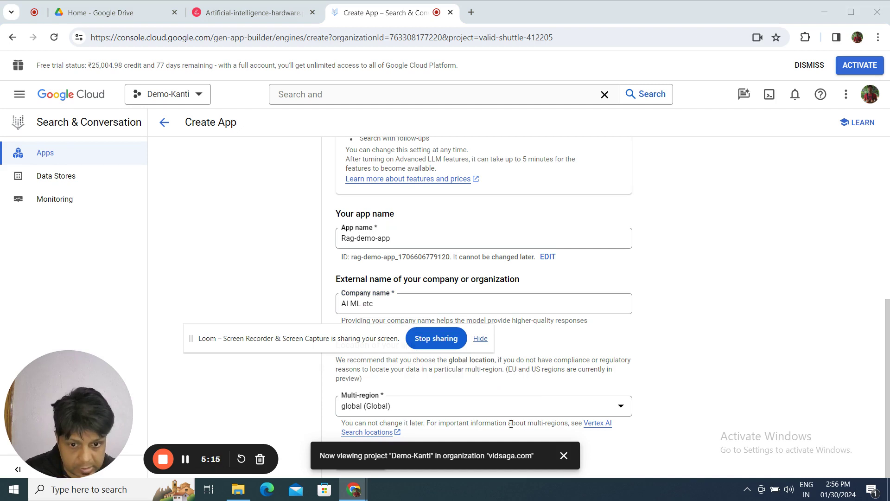
{"action": "left_click", "coordinate": [564, 456]}
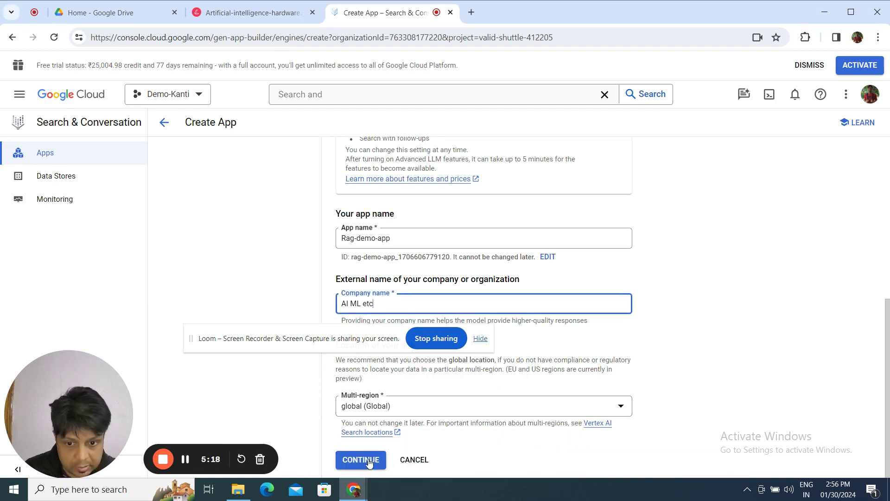
{"action": "left_click", "coordinate": [368, 462]}
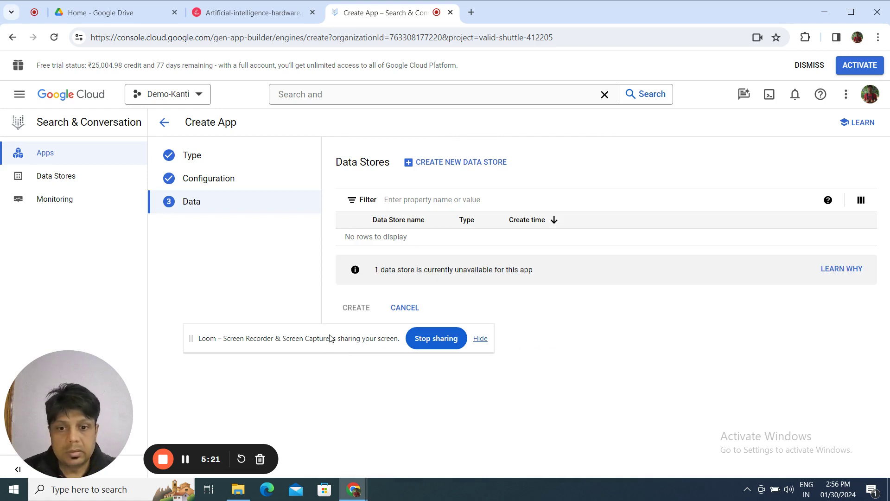
{"action": "left_click_drag", "start_coordinate": [330, 338], "coordinate": [422, 440]}
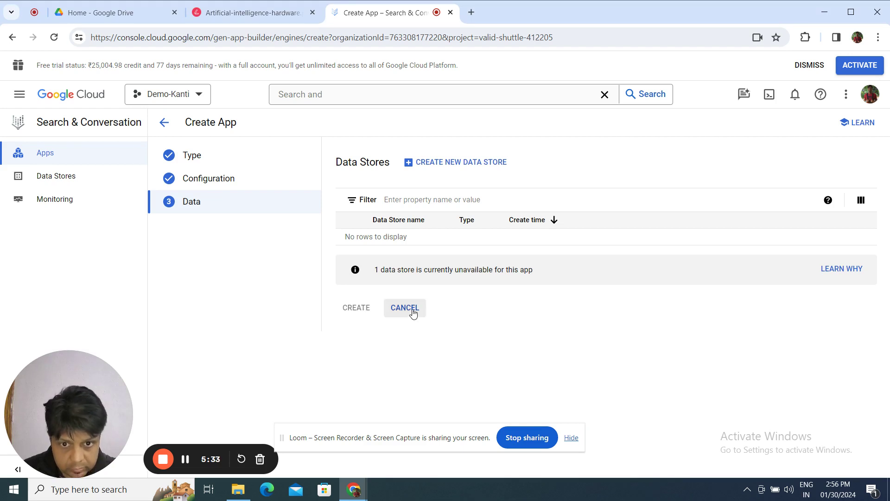
- Start a new data store with Cloud Storage as its source and browse for the folder to import
{"action": "left_click", "coordinate": [460, 161]}
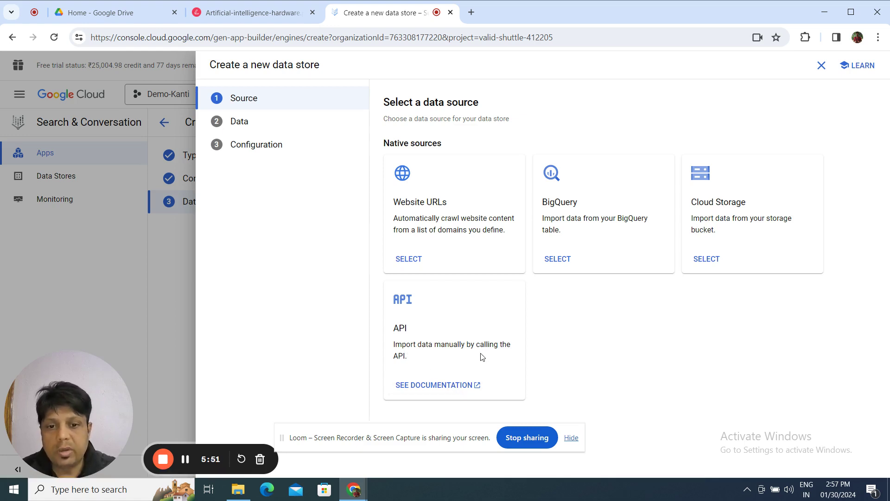
{"action": "left_click", "coordinate": [702, 259]}
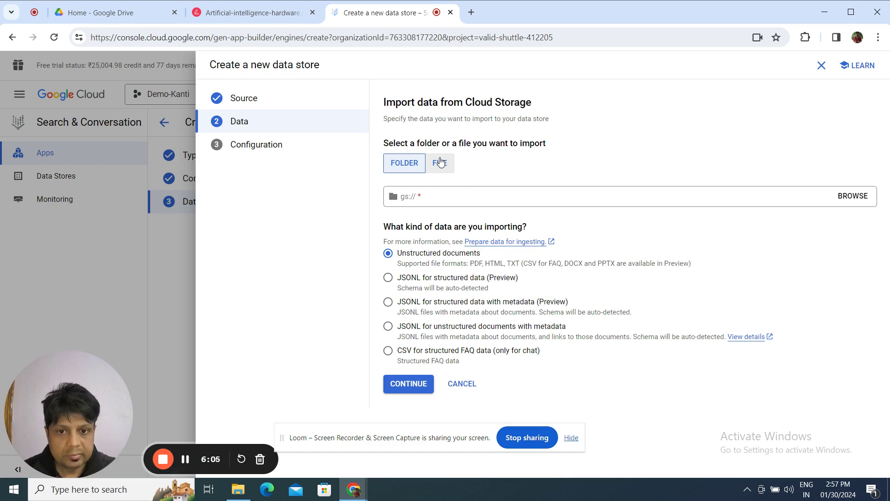
{"action": "left_click", "coordinate": [847, 196]}
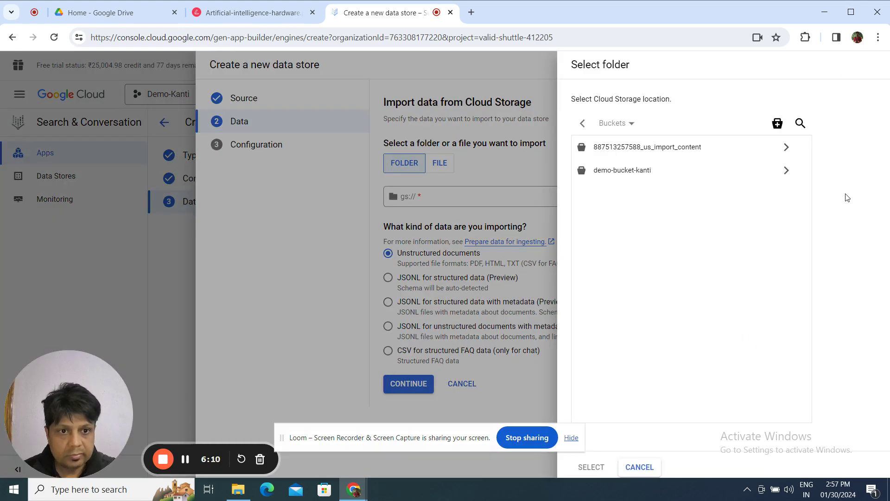
- Create a bucket named demo-rag-bucket with the default settings and public access prevention enforced
{"action": "left_click", "coordinate": [777, 124]}
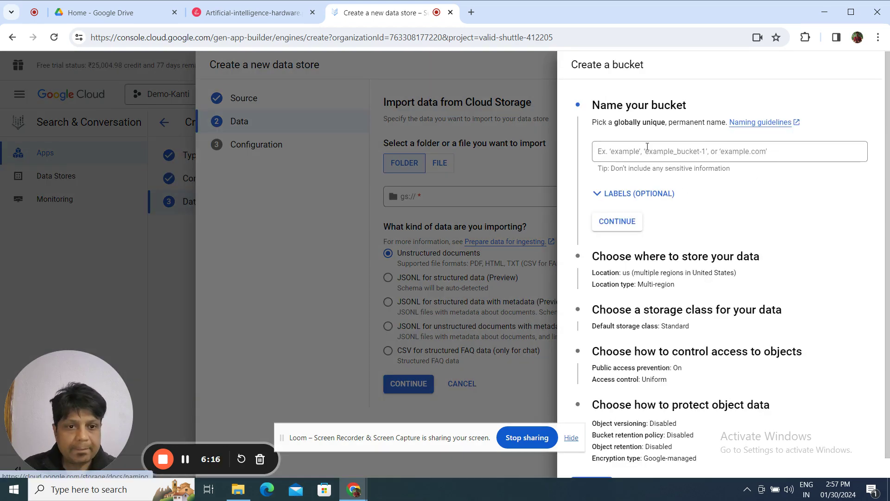
{"action": "left_click", "coordinate": [620, 154]}
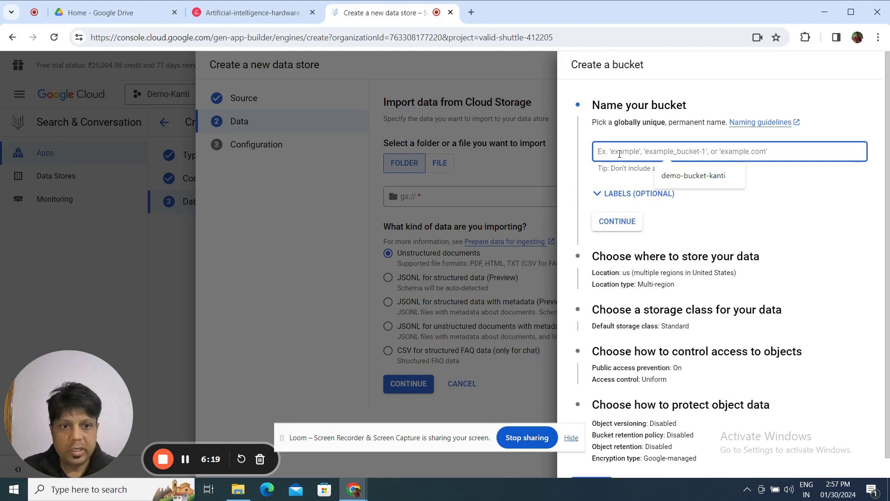
{"action": "type", "text": "demo"}
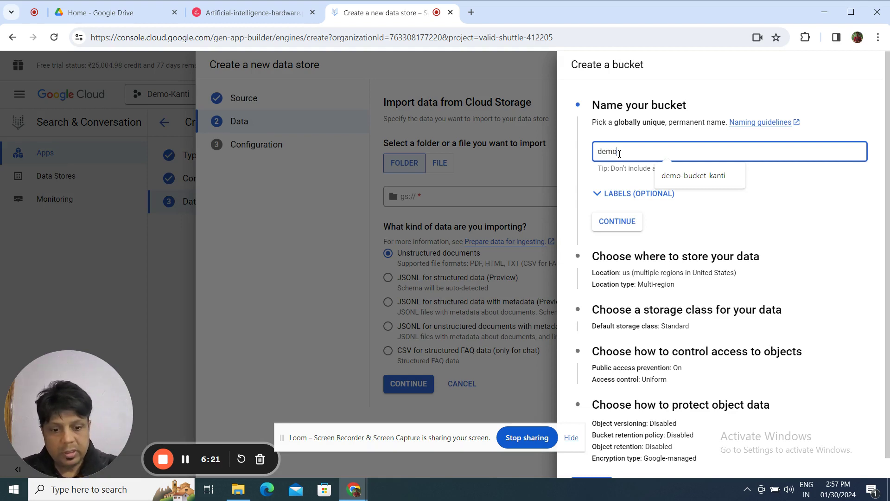
{"action": "type", "text": "-"}
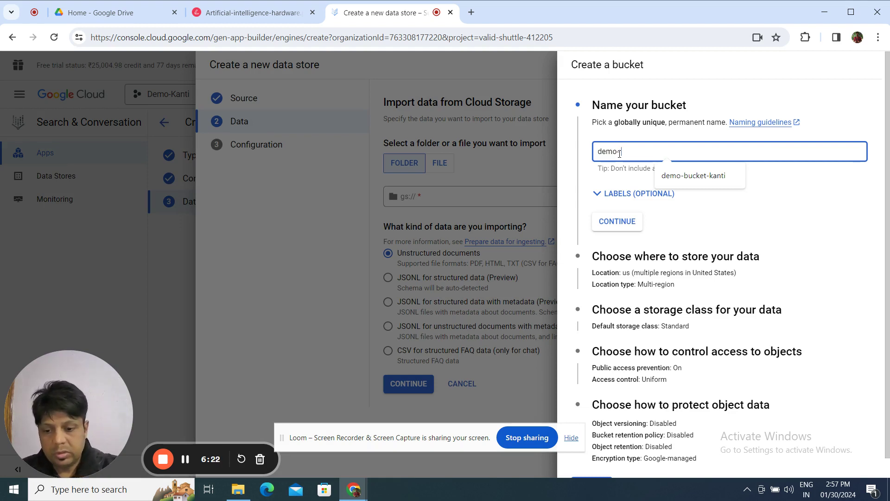
{"action": "type", "text": "rag-bucket"}
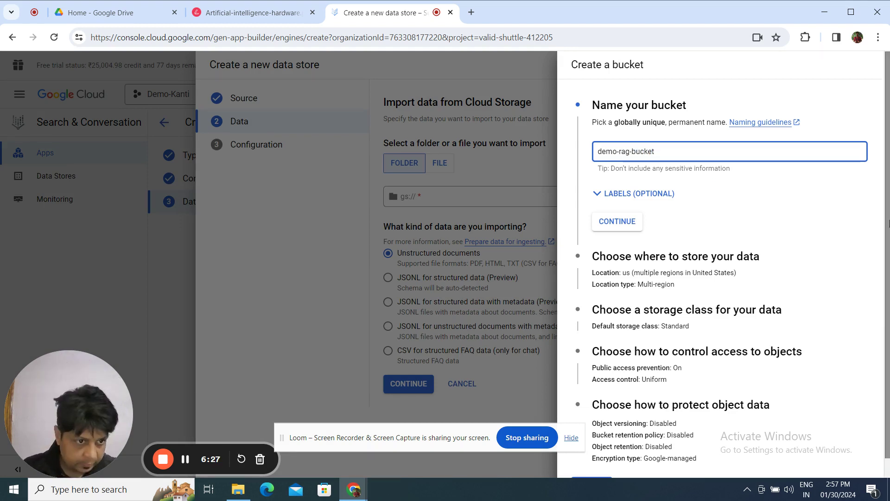
{"action": "scroll", "coordinate": [881, 316], "scroll_direction": "down", "scroll_amount": 1}
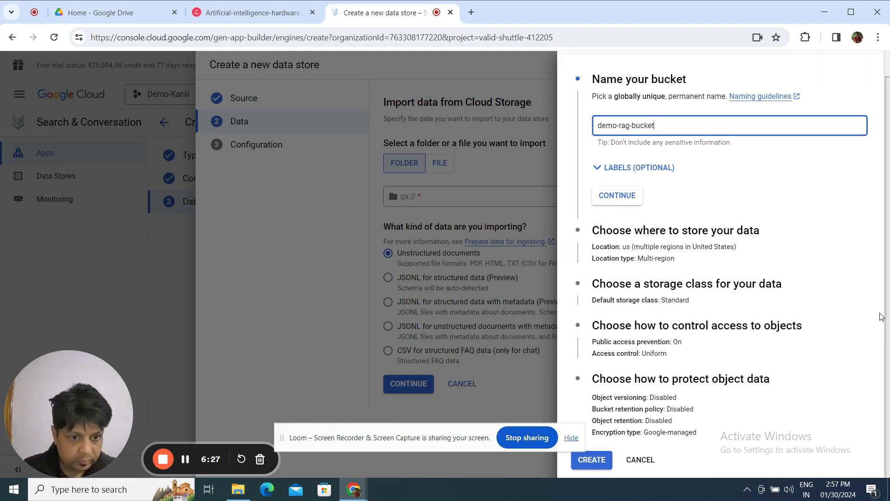
{"action": "left_click", "coordinate": [581, 466]}
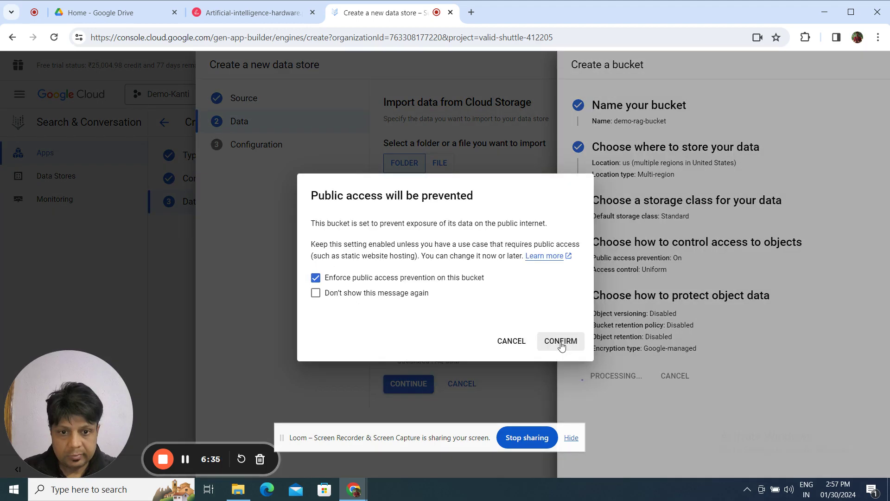
{"action": "left_click", "coordinate": [560, 342]}
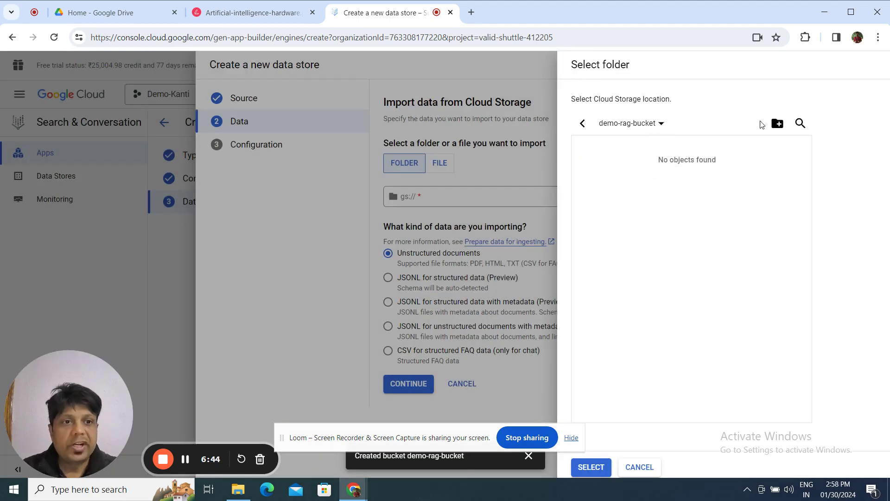
- Create a folder named demo-rag-folder inside demo-rag-bucket
{"action": "left_click", "coordinate": [778, 123]}
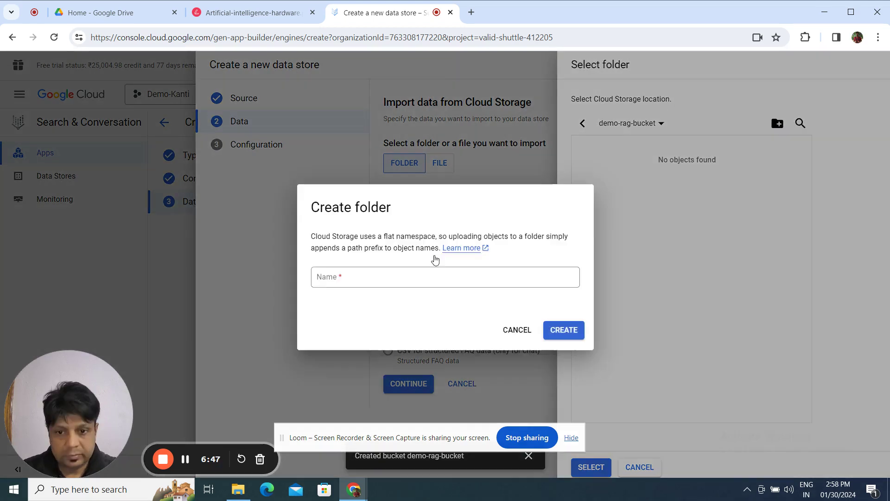
{"action": "left_click", "coordinate": [377, 275]}
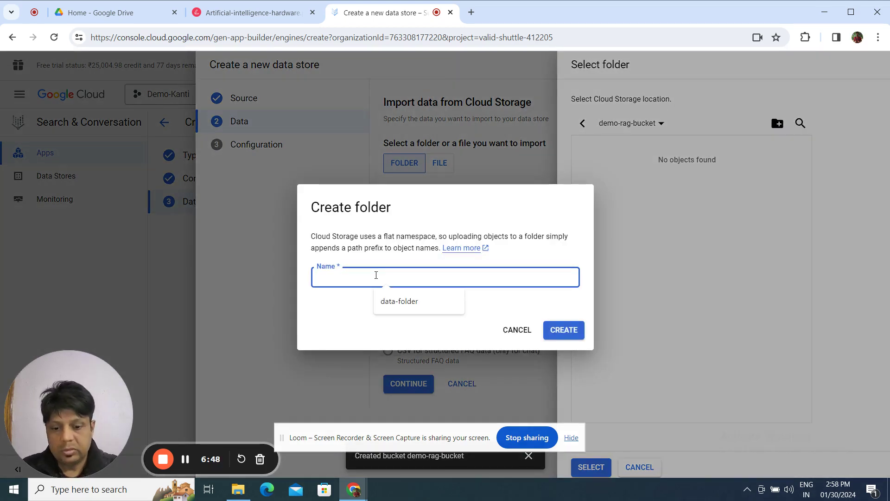
{"action": "type", "text": "dem"}
{"action": "type", "text": "o"}
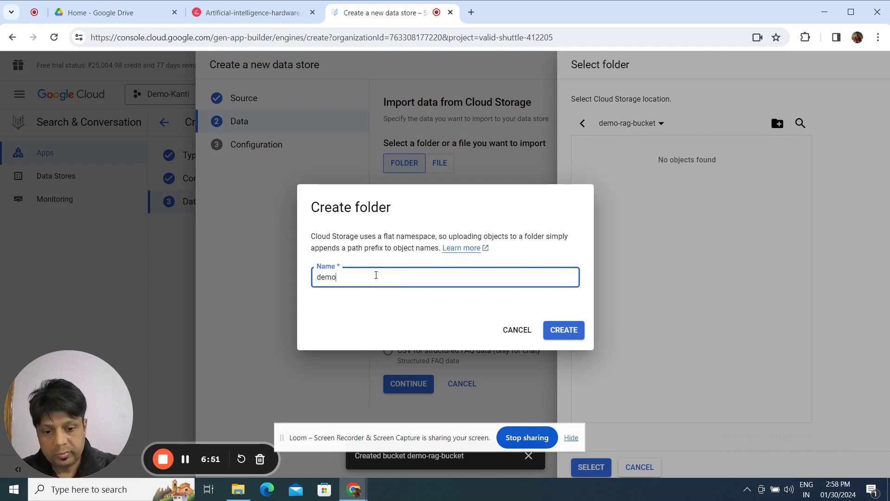
{"action": "type", "text": "-rag"}
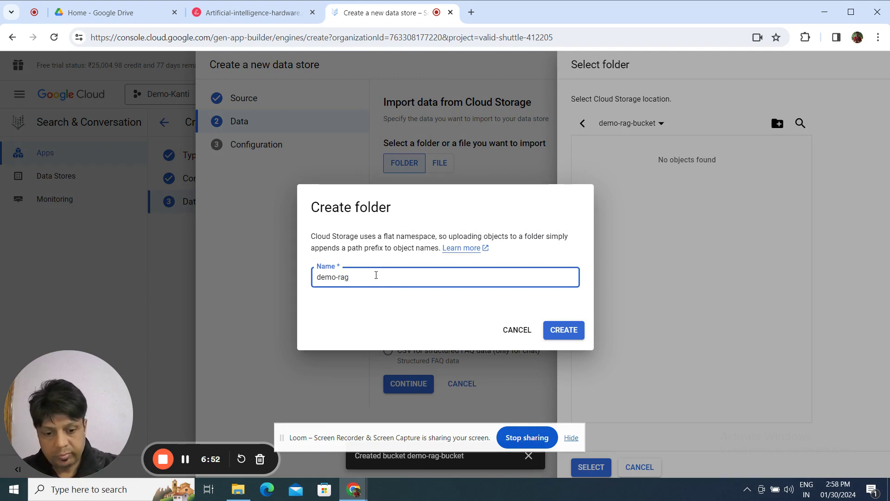
{"action": "type", "text": "-folder"}
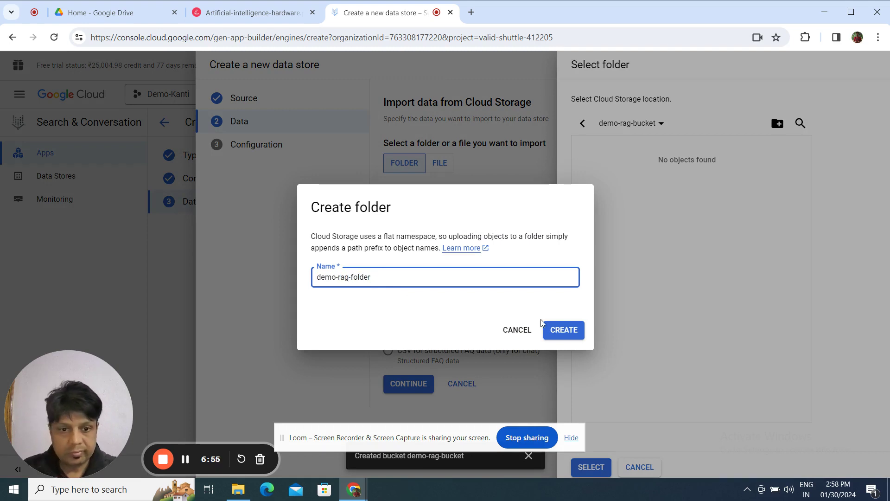
{"action": "left_click", "coordinate": [564, 327]}
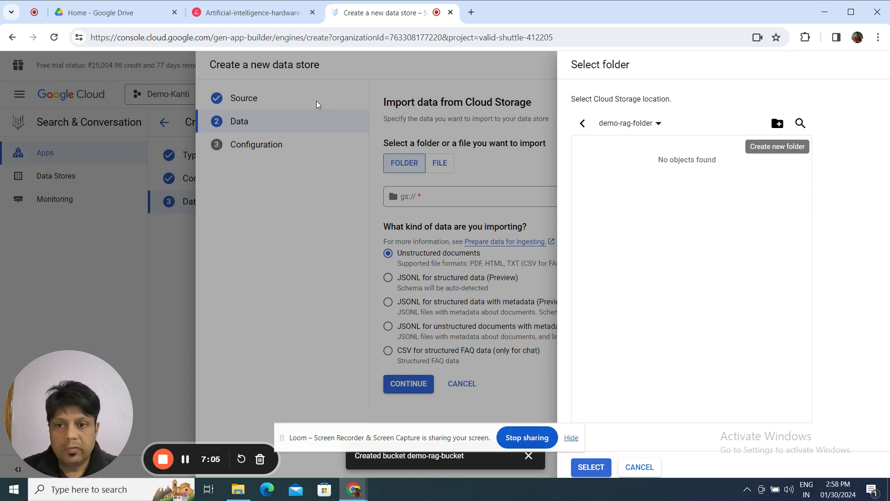
- Close the data store setup, search the console for "cloud storage" and open the Cloud Storage product
{"action": "left_click", "coordinate": [131, 258]}
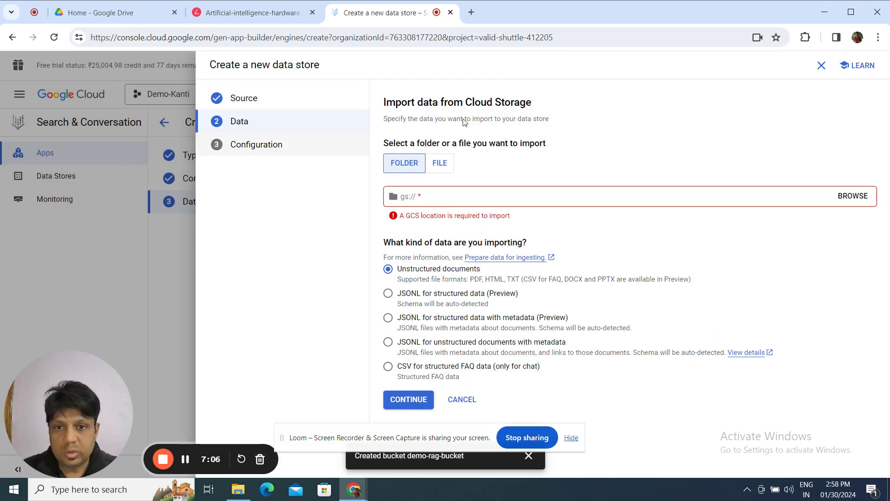
{"action": "left_click", "coordinate": [818, 67]}
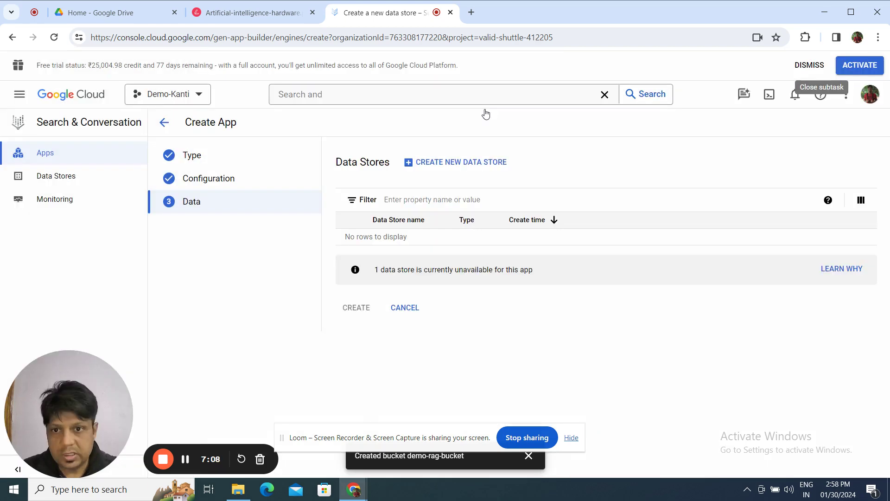
{"action": "left_click", "coordinate": [352, 95]}
{"action": "type", "text": "Search and"}
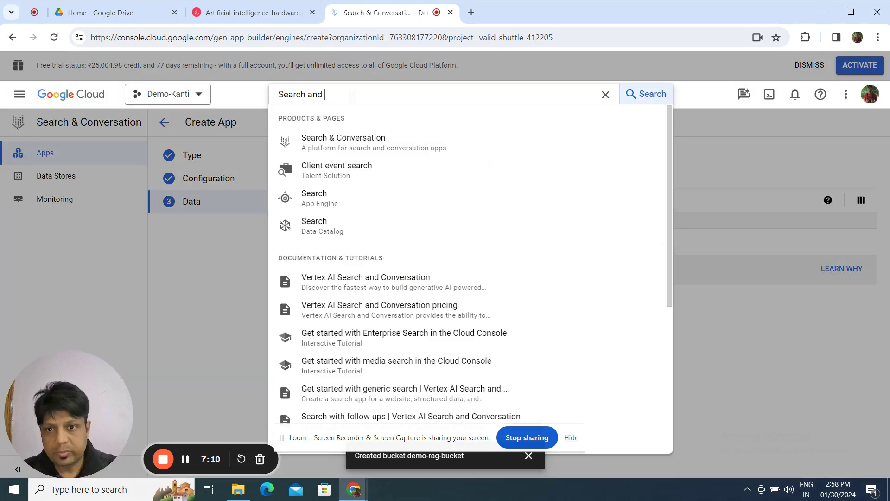
{"action": "key", "text": "BackSpace"}
{"action": "key", "text": "BackSpace"}
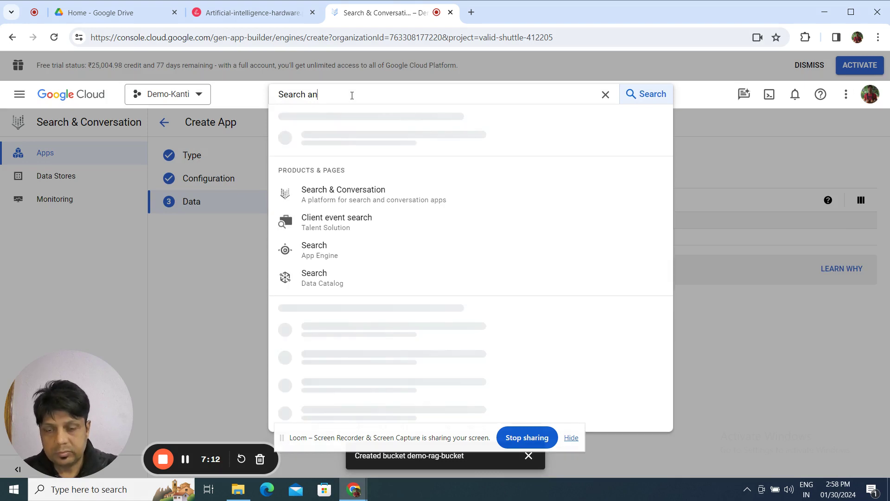
{"action": "key", "text": "BackSpace"}
{"action": "key", "text": "BackSpace"}
{"action": "key", "text": "BackSpace"}
{"action": "key", "text": "BackSpace"}
{"action": "key", "text": "BackSpace"}
{"action": "key", "text": "BackSpace"}
{"action": "key", "text": "BackSpace"}
{"action": "key", "text": "BackSpace"}
{"action": "key", "text": "BackSpace"}
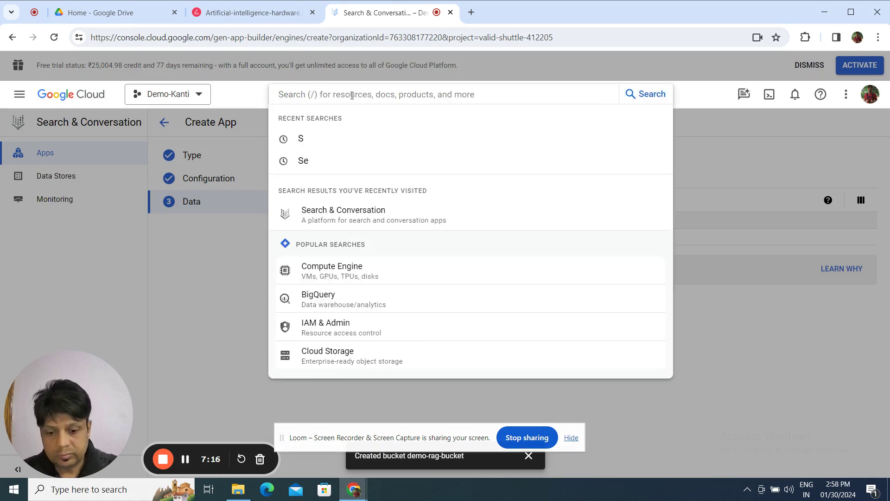
{"action": "type", "text": "cloud storage"}
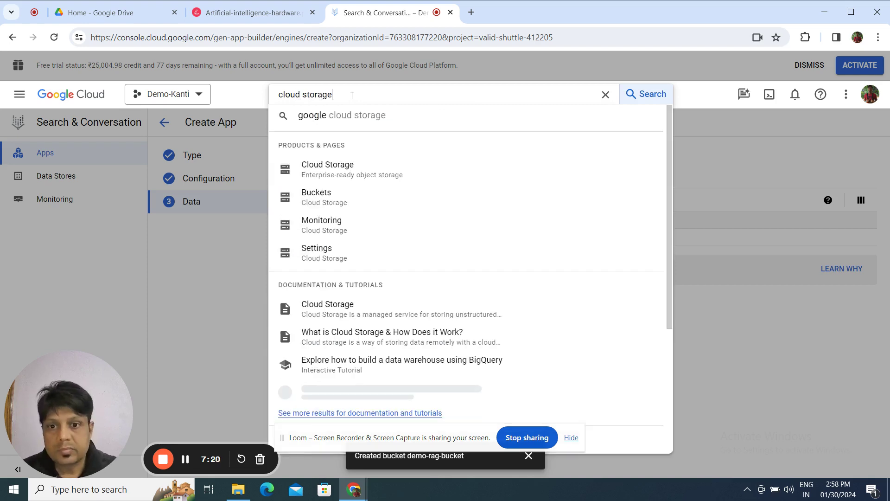
{"action": "left_click", "coordinate": [354, 177]}
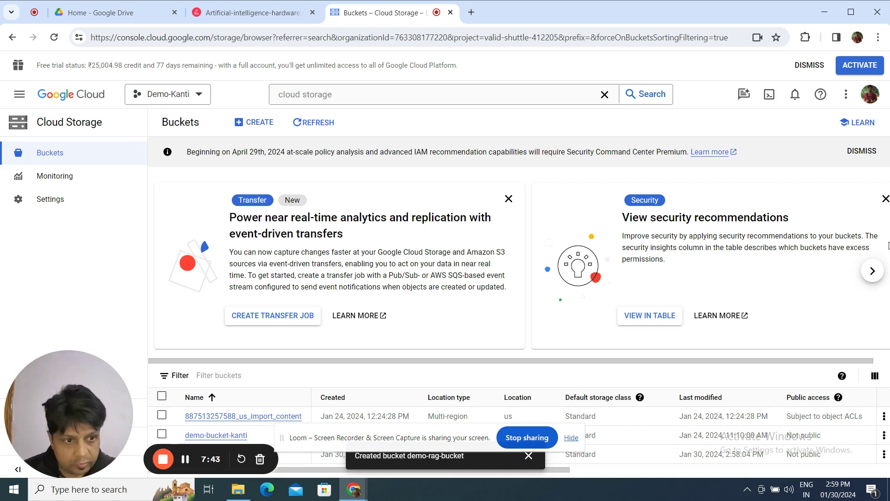
- Dismiss the security recommendations card above the bucket list
{"action": "left_click_drag", "start_coordinate": [889, 245], "coordinate": [889, 315]}
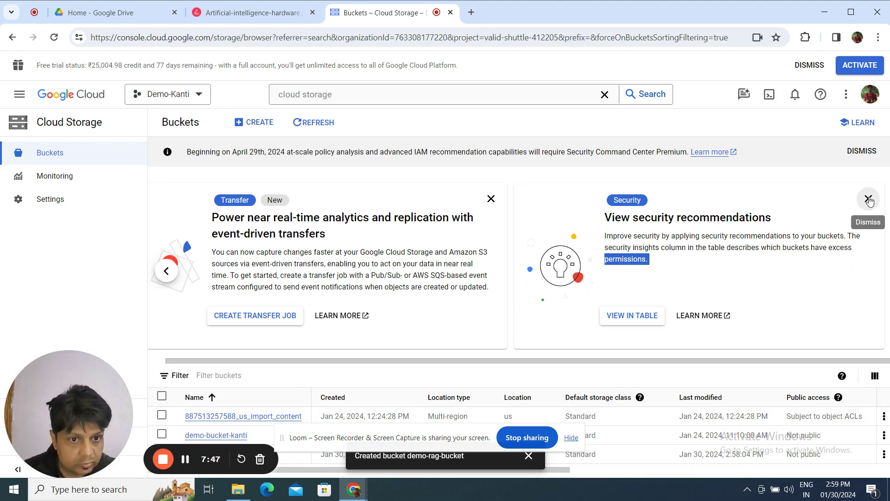
{"action": "left_click", "coordinate": [869, 200]}
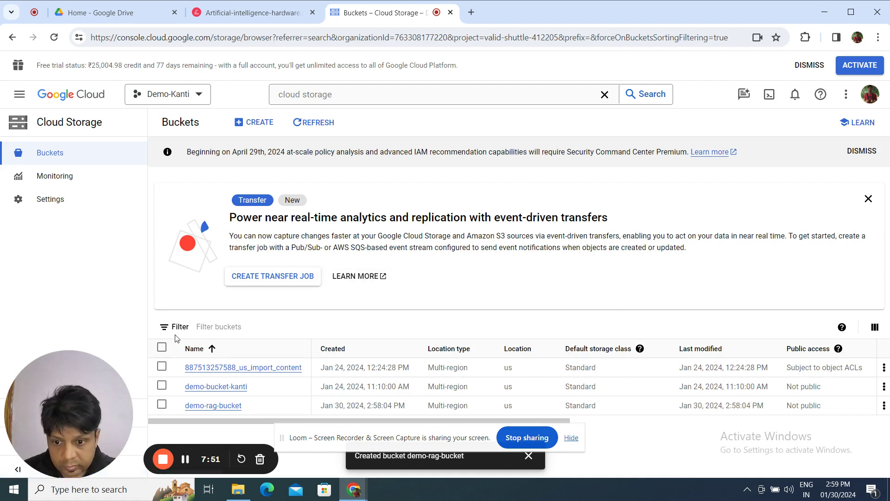
{"action": "left_click", "coordinate": [245, 127]}
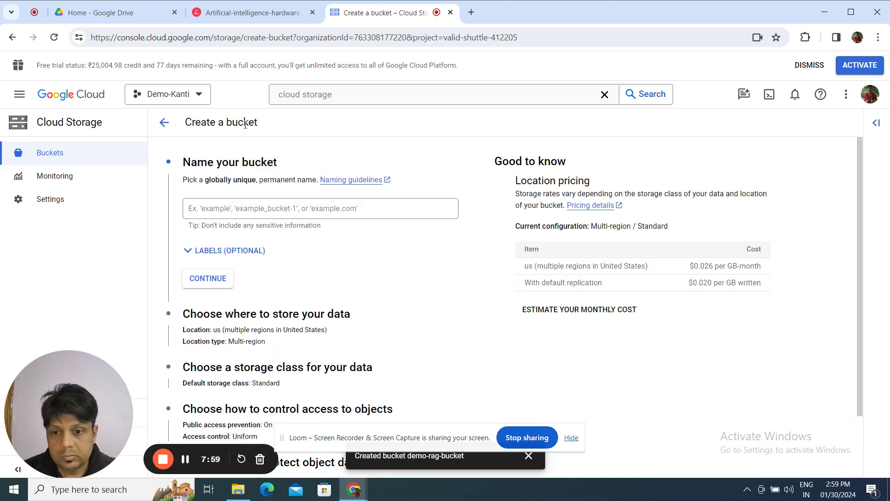
{"action": "triple_click", "coordinate": [246, 124]}
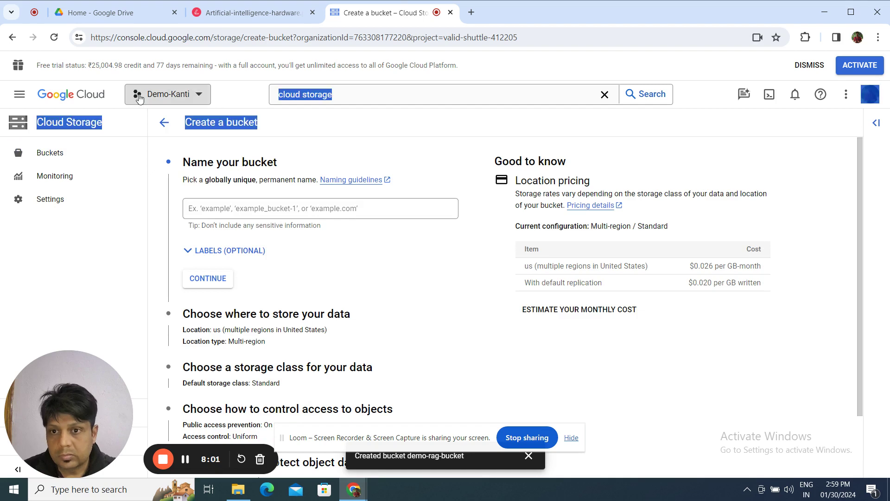
{"action": "left_click", "coordinate": [11, 36]}
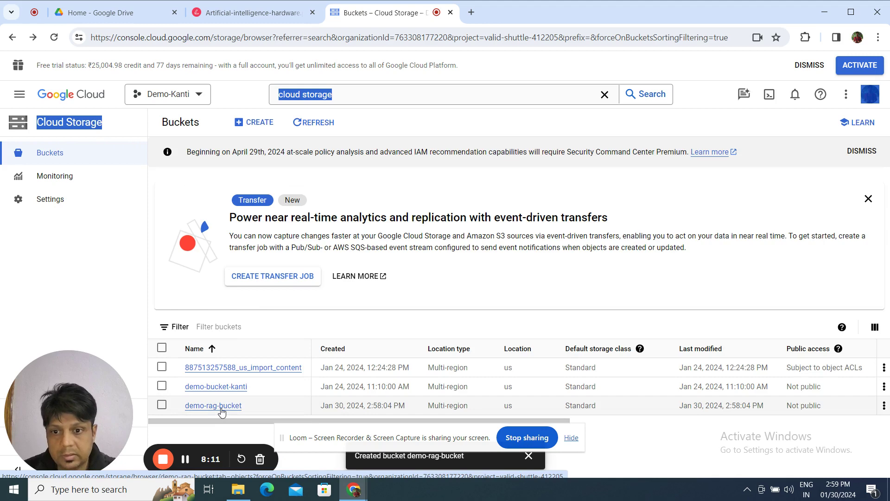
- Open demo-rag-folder in demo-rag-bucket and start a file upload into it
{"action": "left_click", "coordinate": [222, 411]}
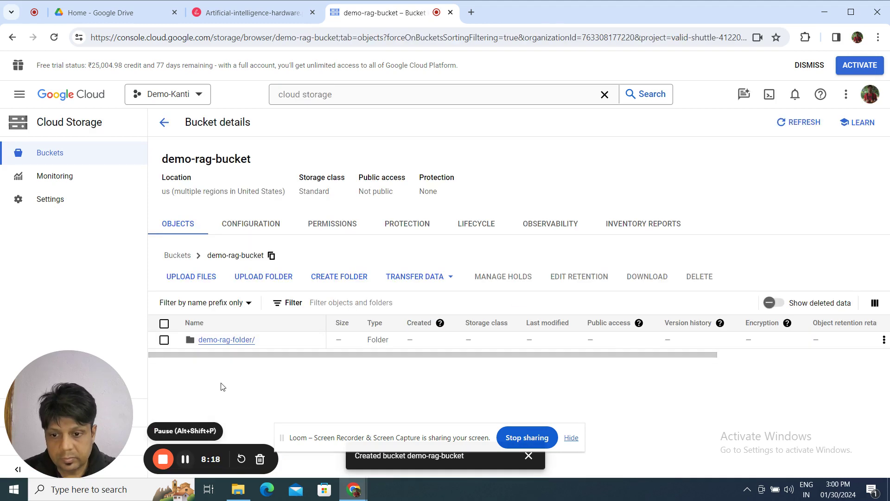
{"action": "left_click", "coordinate": [226, 341]}
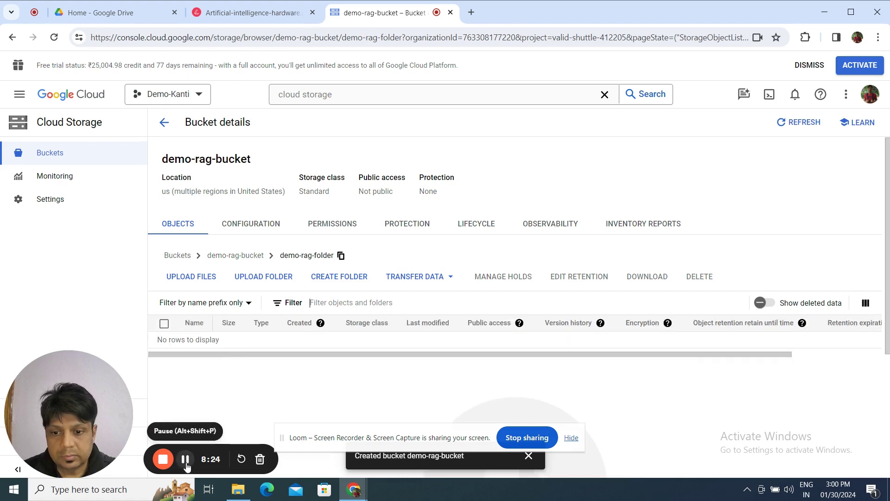
{"action": "left_click", "coordinate": [190, 278]}
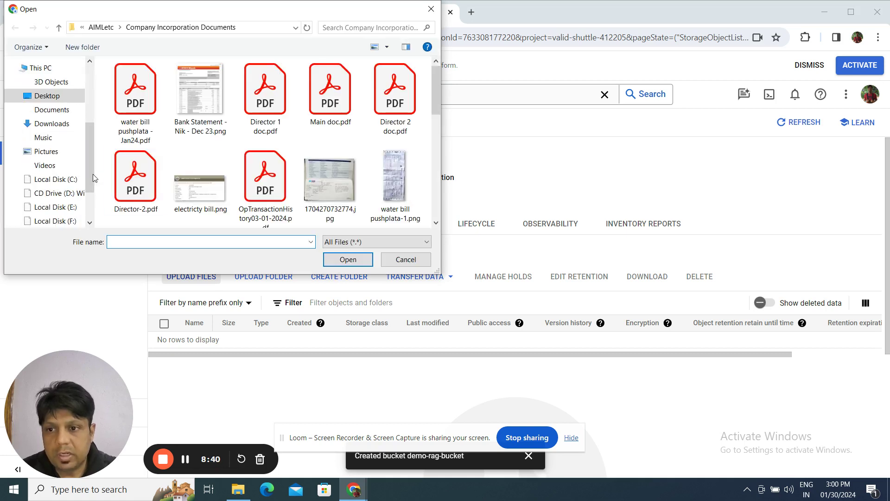
- Search the Desktop for "hardware", upload Artificial-intelligence-hardware.pdf to demo-rag-folder, and dismiss the upload notices
{"action": "left_click_drag", "start_coordinate": [91, 166], "coordinate": [85, 104]}
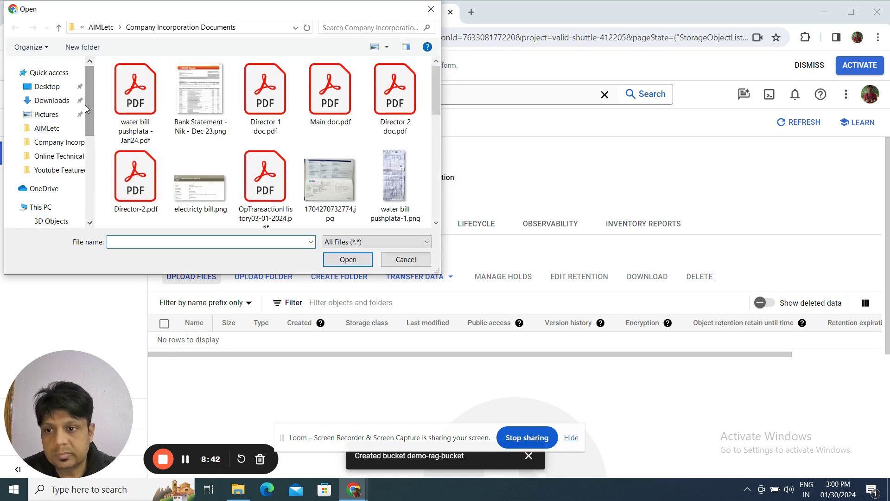
{"action": "left_click", "coordinate": [43, 88]}
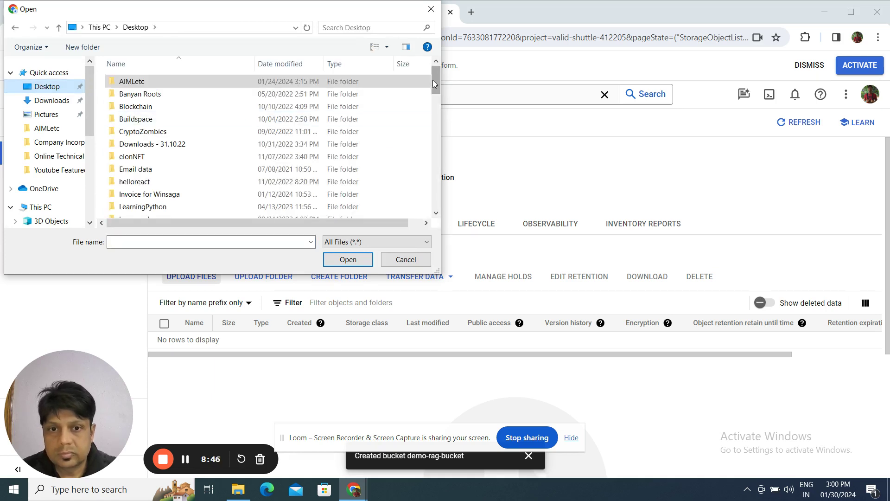
{"action": "left_click", "coordinate": [348, 26]}
{"action": "type", "text": "hard"}
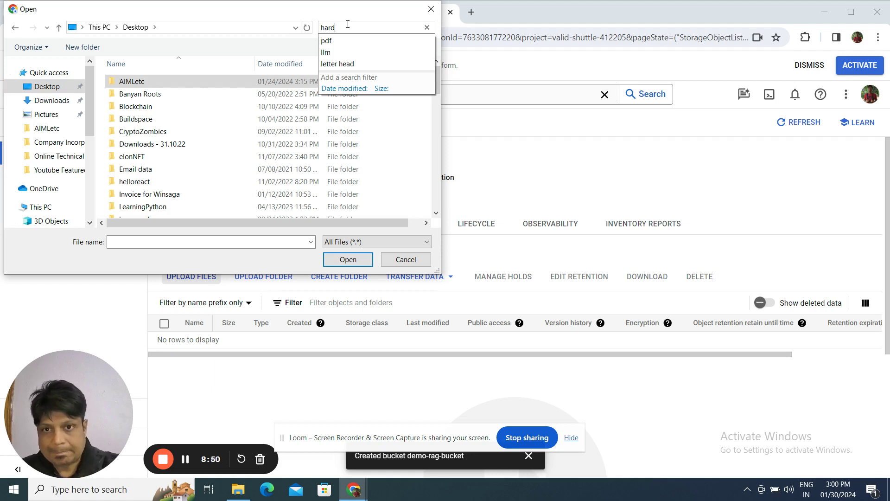
{"action": "type", "text": "ware"}
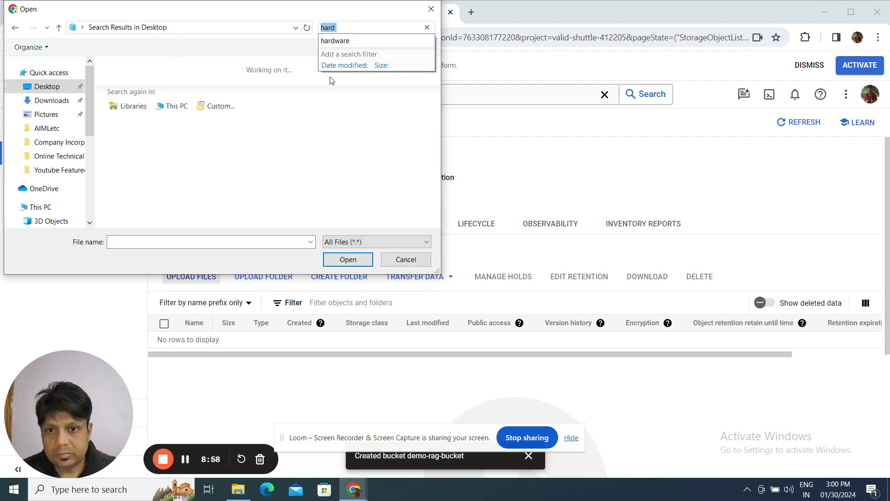
{"action": "left_click", "coordinate": [347, 42]}
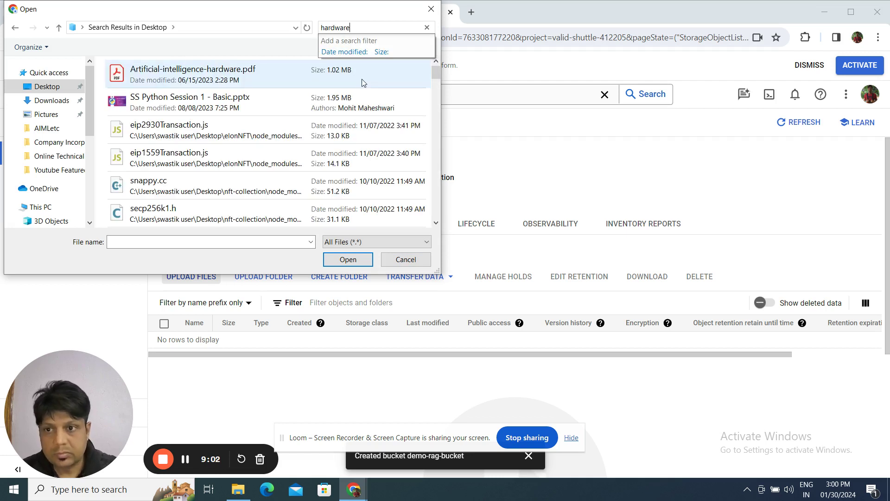
{"action": "double_click", "coordinate": [211, 72]}
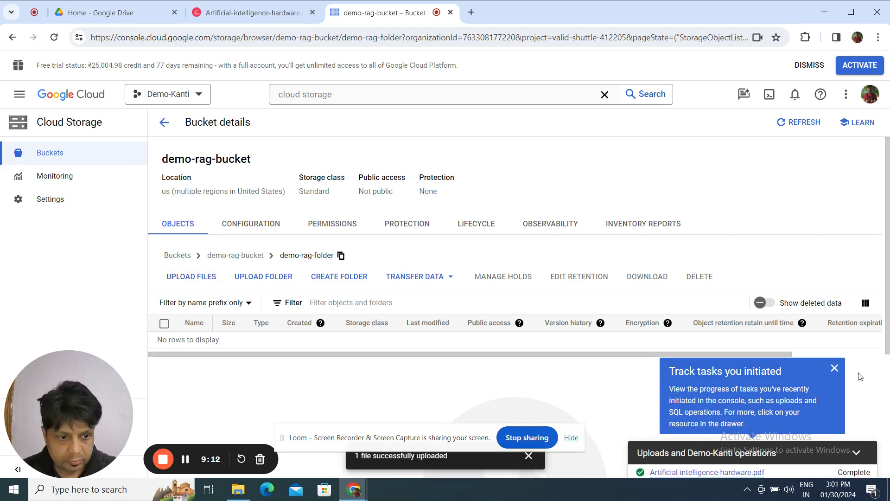
{"action": "left_click", "coordinate": [835, 368]}
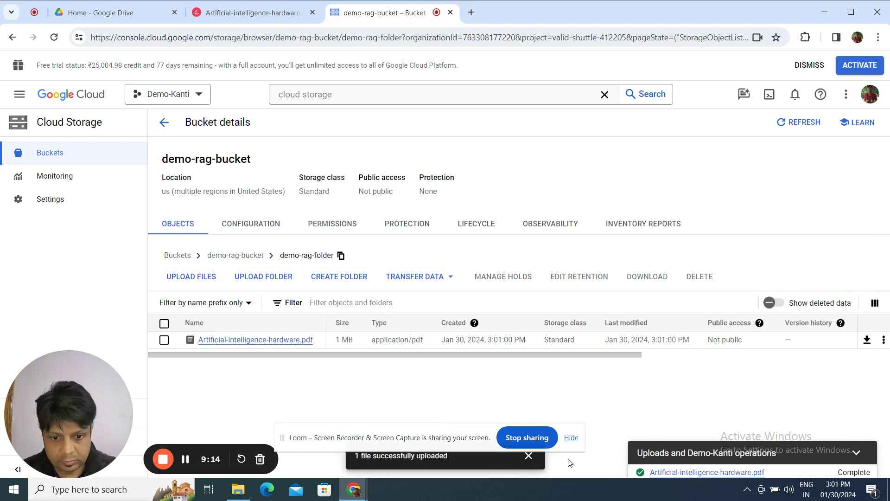
{"action": "left_click", "coordinate": [530, 459]}
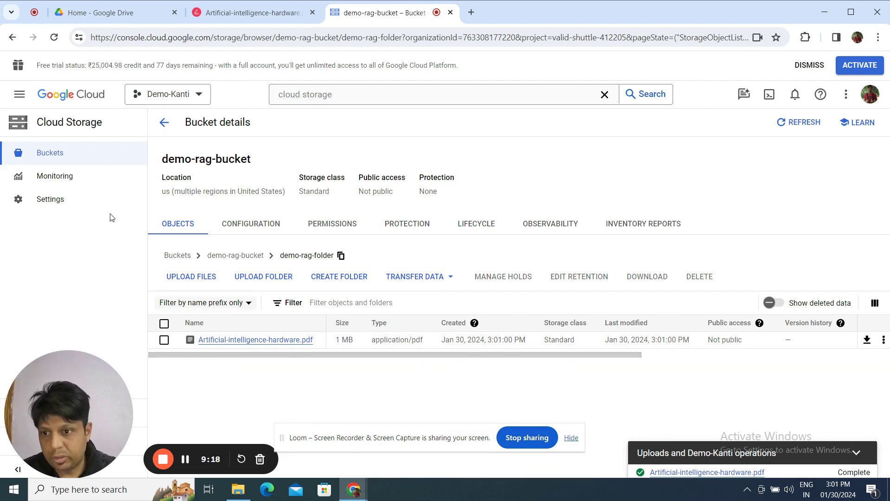
- Search the console for "search" and open the Search & Conversation product
{"action": "left_click", "coordinate": [302, 96]}
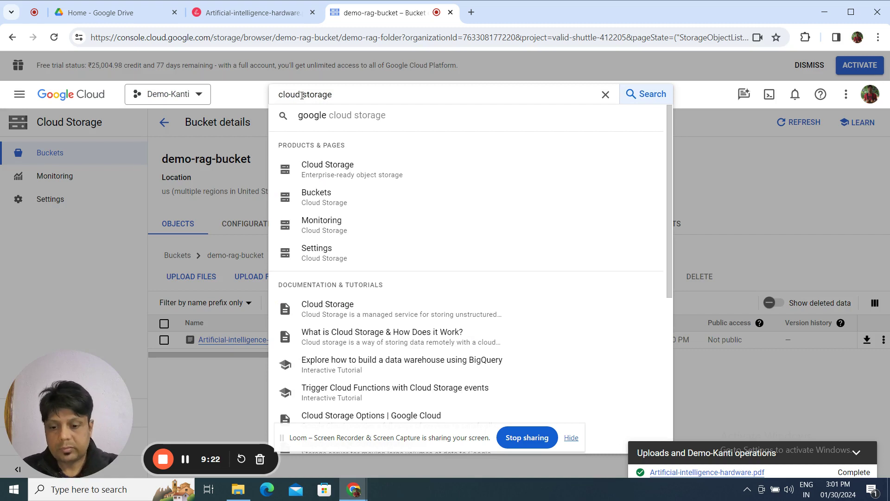
{"action": "type", "text": "se"}
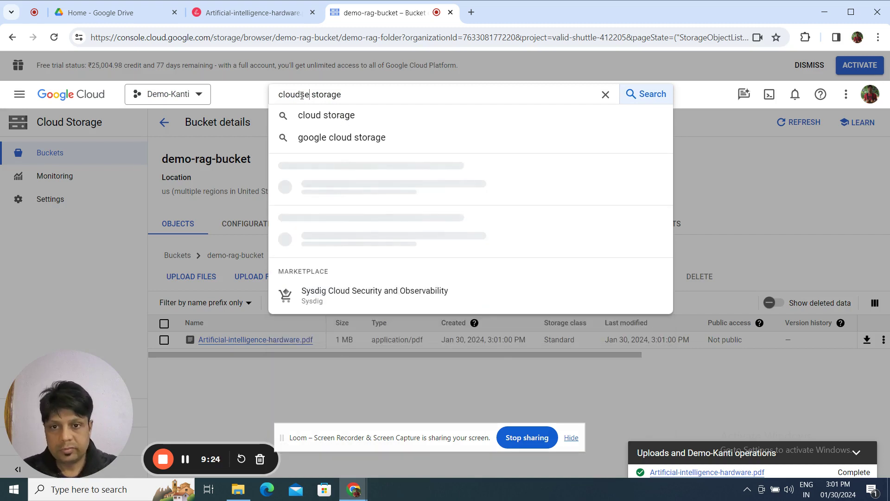
{"action": "key", "text": "ctrl+a"}
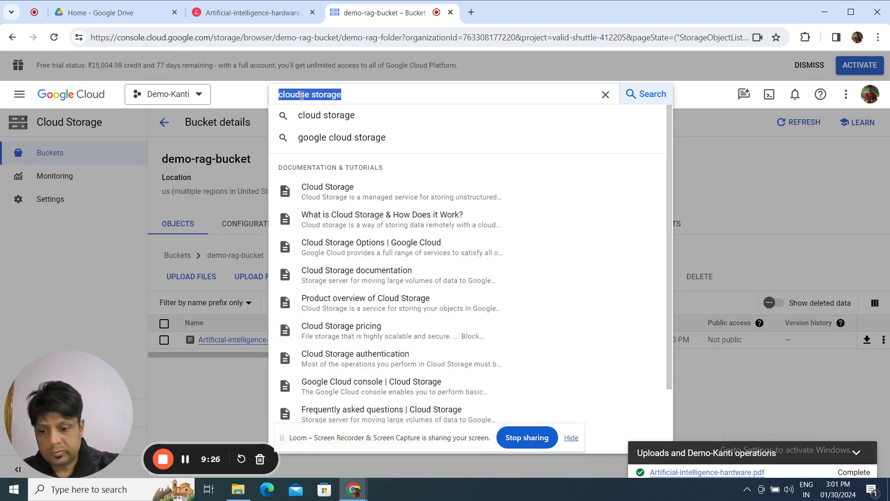
{"action": "type", "text": "search"}
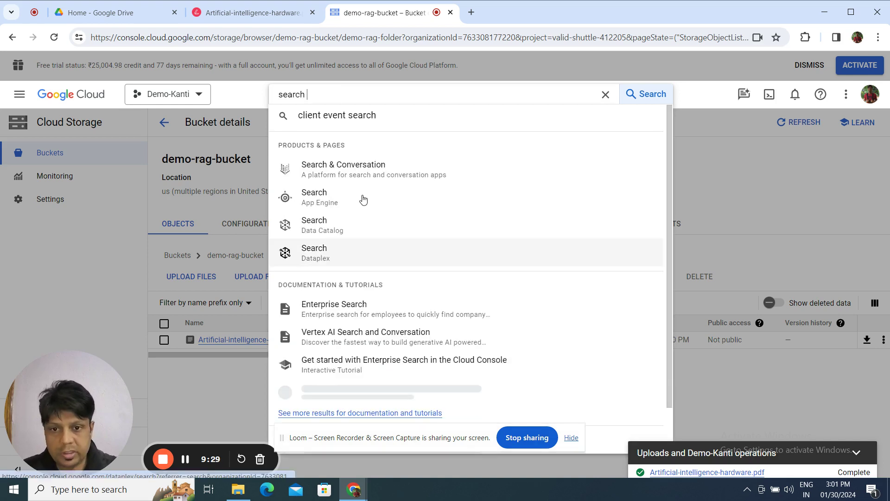
{"action": "left_click", "coordinate": [350, 175]}
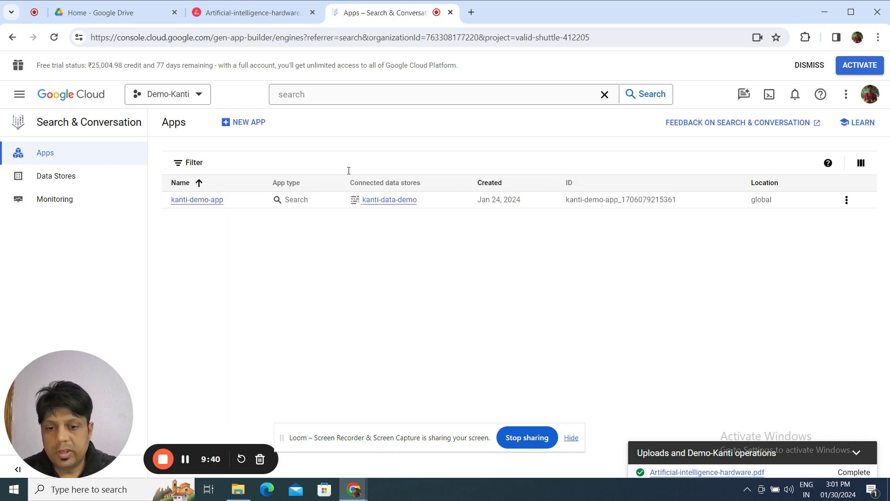
- Open the existing search app's data store and start a data import with Cloud Storage as the source
{"action": "left_click", "coordinate": [190, 203]}
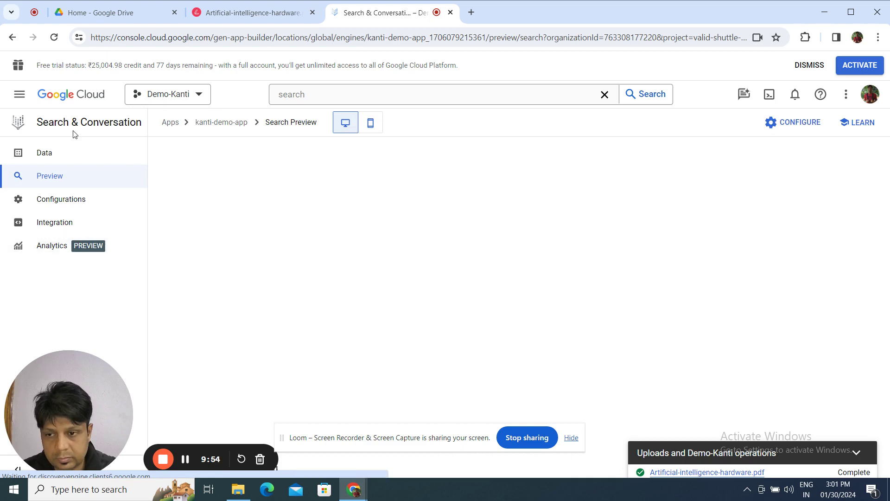
{"action": "left_click", "coordinate": [45, 153]}
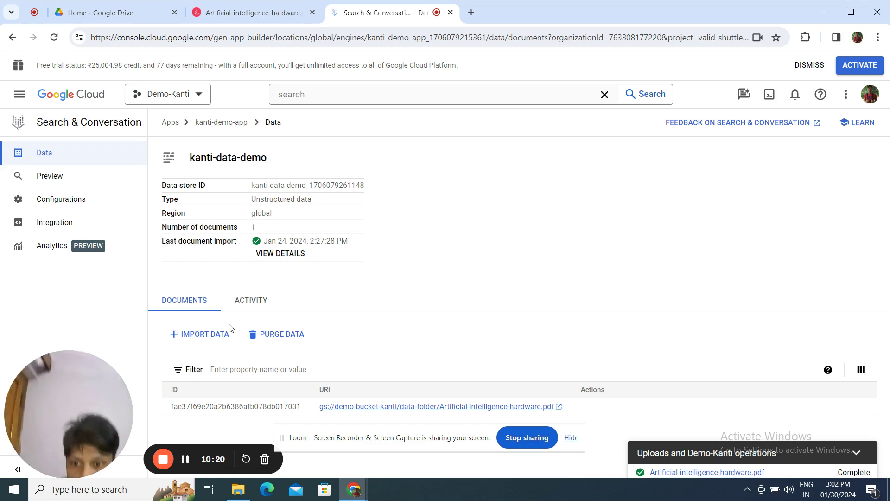
{"action": "left_click", "coordinate": [214, 336]}
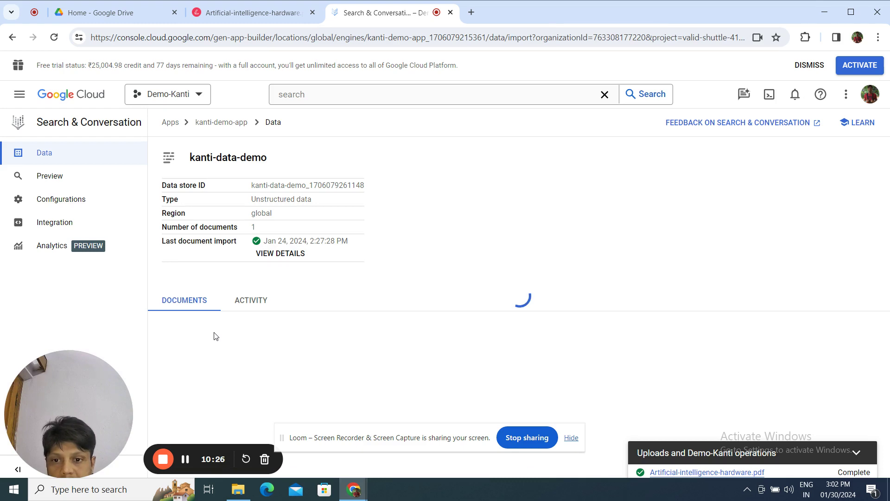
{"action": "left_click", "coordinate": [472, 343]}
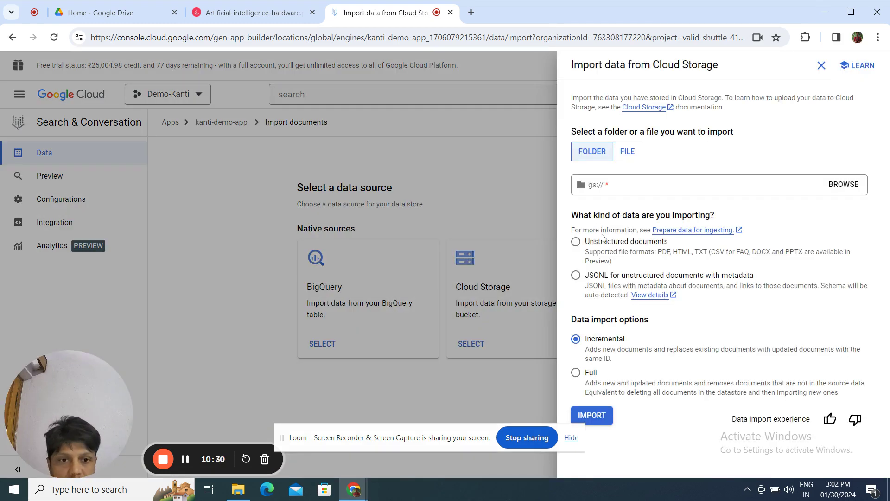
- Import the single file Artificial-intelligence-hardware.pdf from demo-rag-folder in demo-rag-bucket into the data store
{"action": "left_click", "coordinate": [623, 157]}
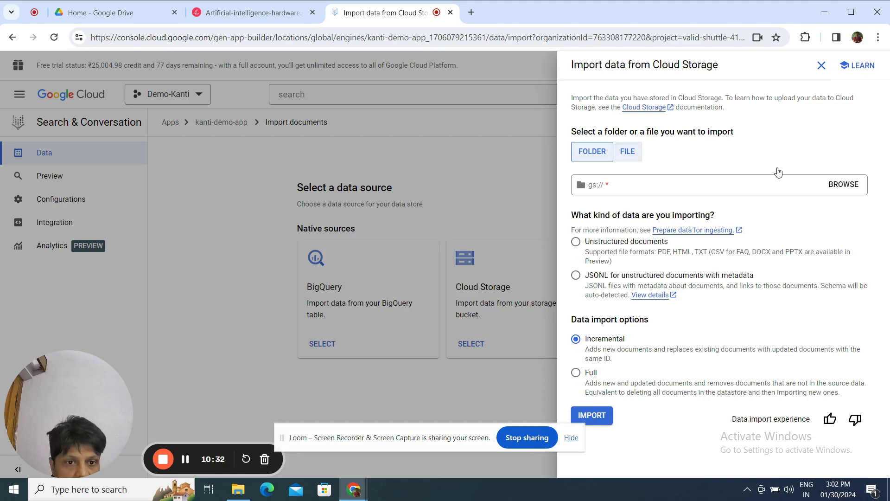
{"action": "left_click", "coordinate": [841, 186]}
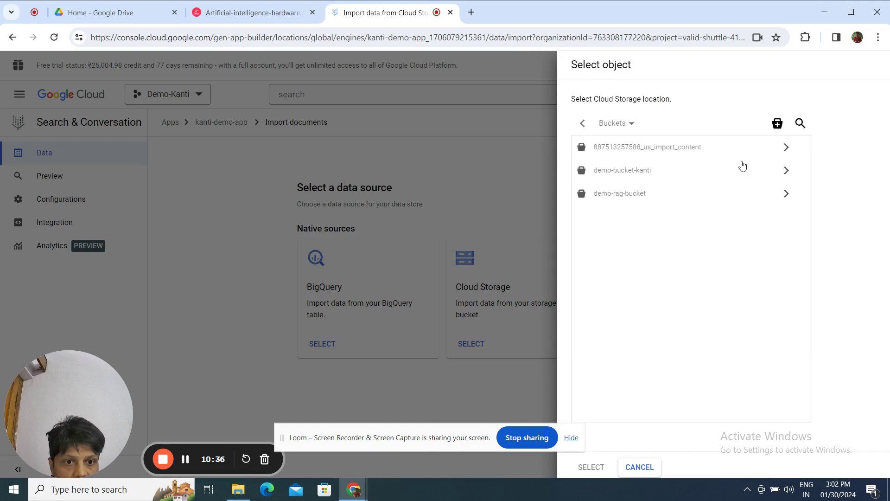
{"action": "left_click", "coordinate": [613, 195]}
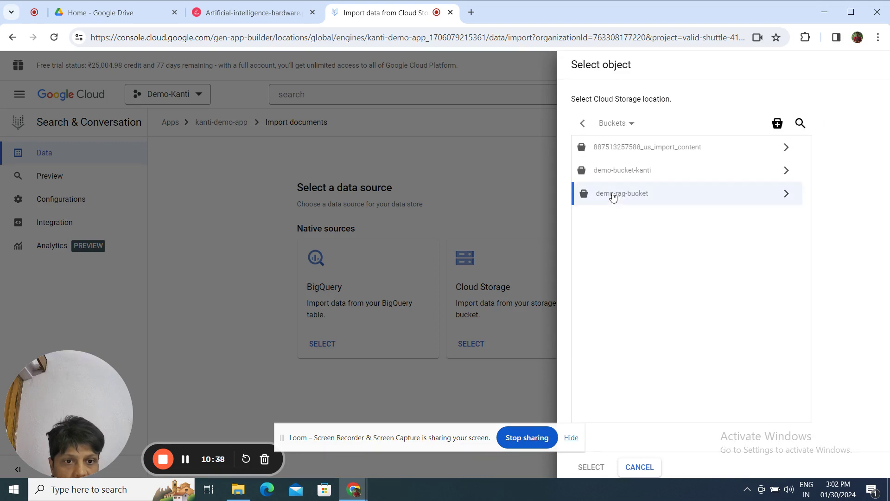
{"action": "left_click", "coordinate": [786, 194]}
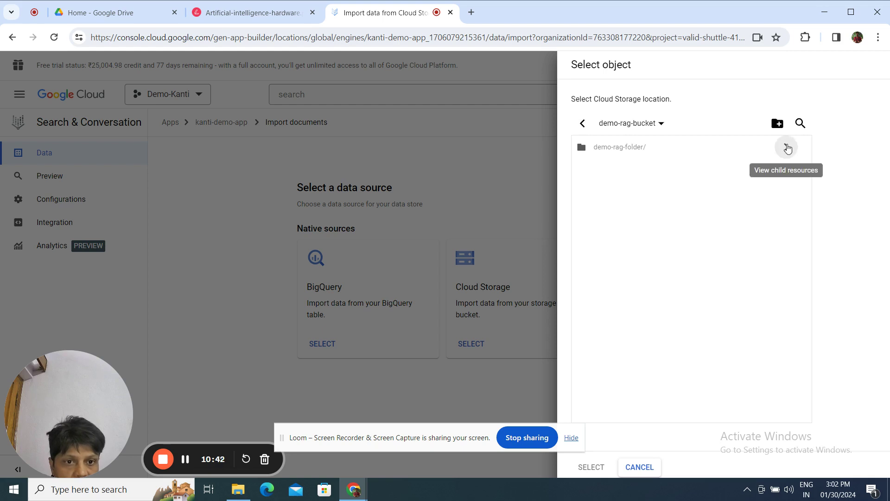
{"action": "left_click", "coordinate": [787, 147]}
{"action": "left_click", "coordinate": [670, 146]}
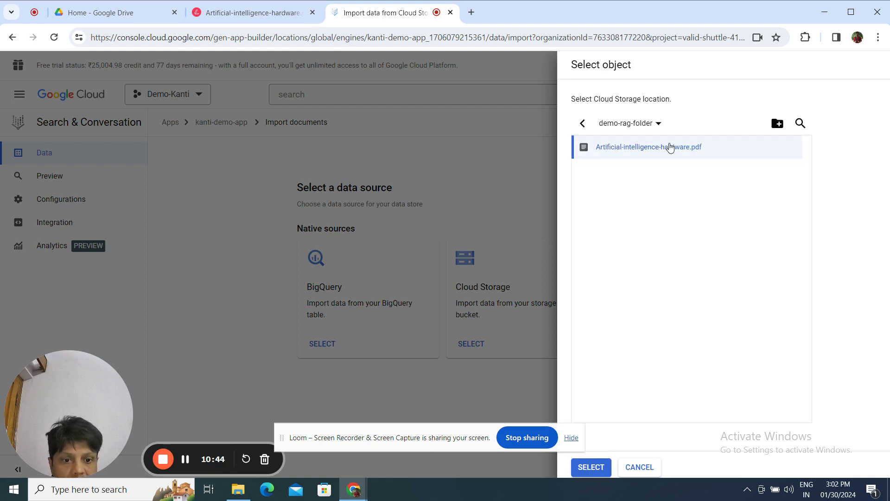
{"action": "left_click", "coordinate": [592, 465]}
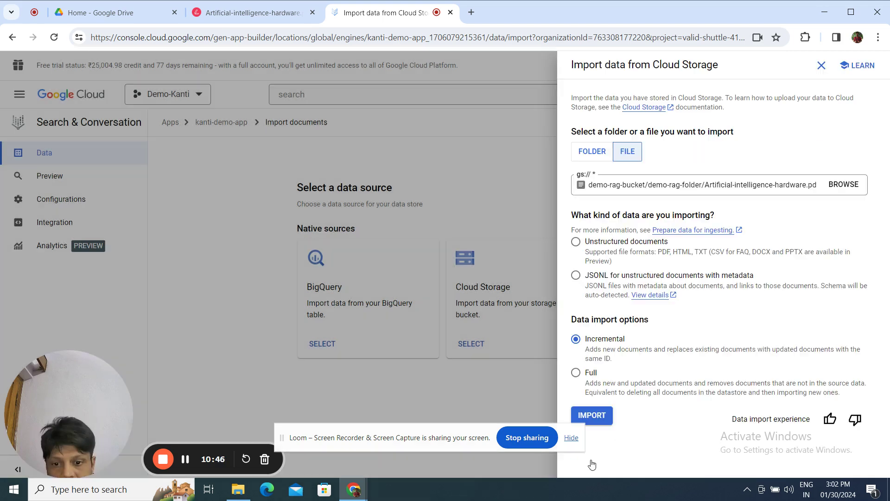
{"action": "left_click", "coordinate": [598, 423]}
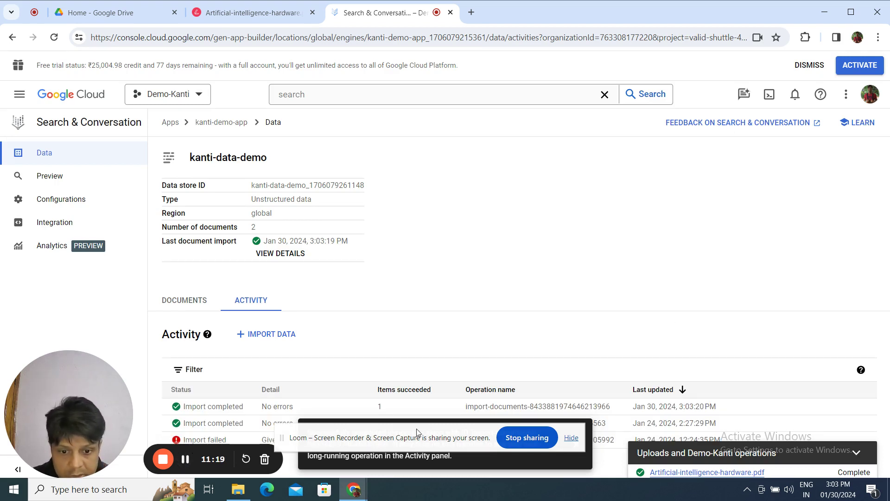
- Open the app's search preview and get its search box ready for a query
{"action": "left_click_drag", "start_coordinate": [418, 432], "coordinate": [520, 455]}
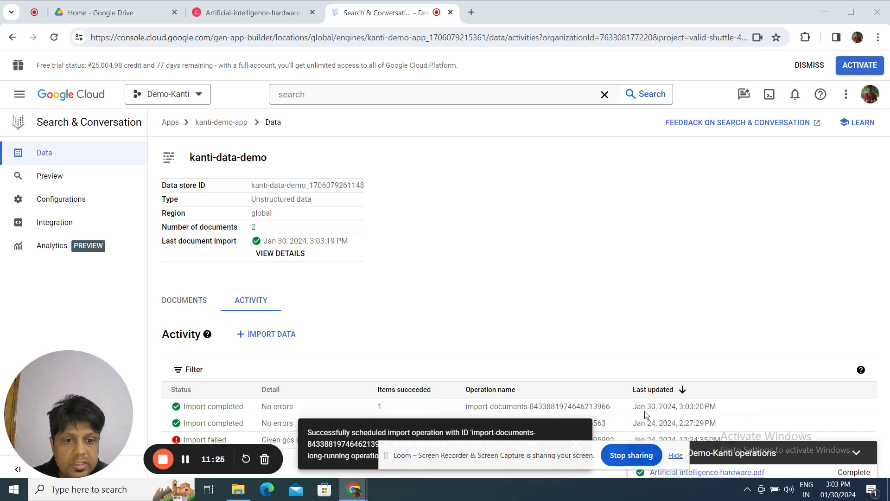
{"action": "left_click", "coordinate": [50, 176]}
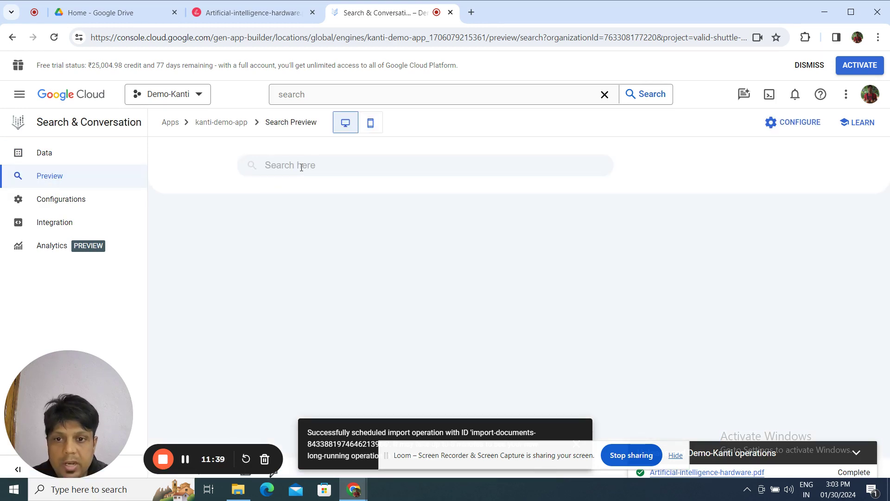
{"action": "left_click", "coordinate": [302, 166]}
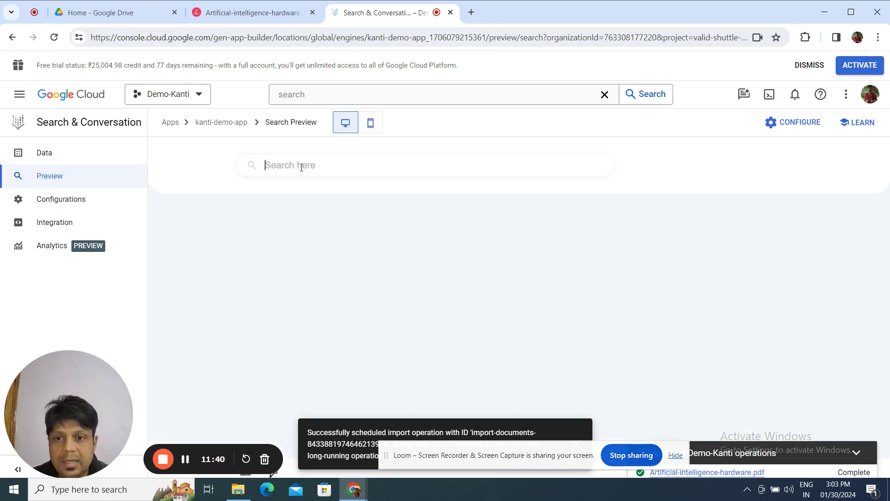
- Switch to the open Artificial-intelligence-hardware PDF and examine its pages on the AI technology stack, storage growth, data-center usage and edge applications
{"action": "left_click", "coordinate": [228, 13]}
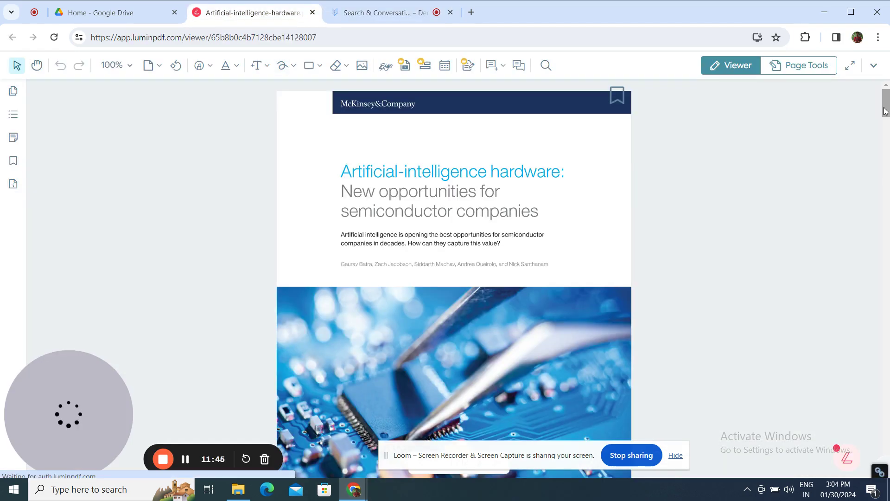
{"action": "left_click_drag", "start_coordinate": [887, 112], "coordinate": [886, 170]}
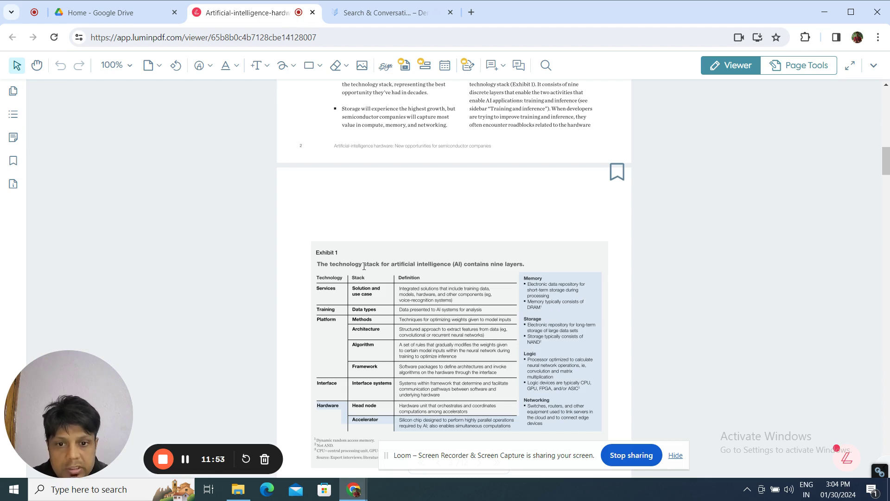
{"action": "scroll", "coordinate": [887, 183], "scroll_direction": "down", "scroll_amount": 4}
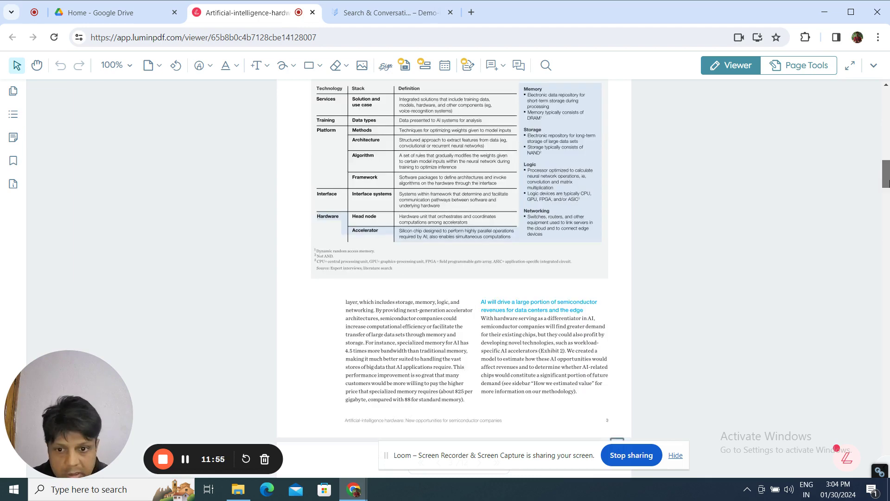
{"action": "left_click_drag", "start_coordinate": [887, 183], "coordinate": [887, 225]}
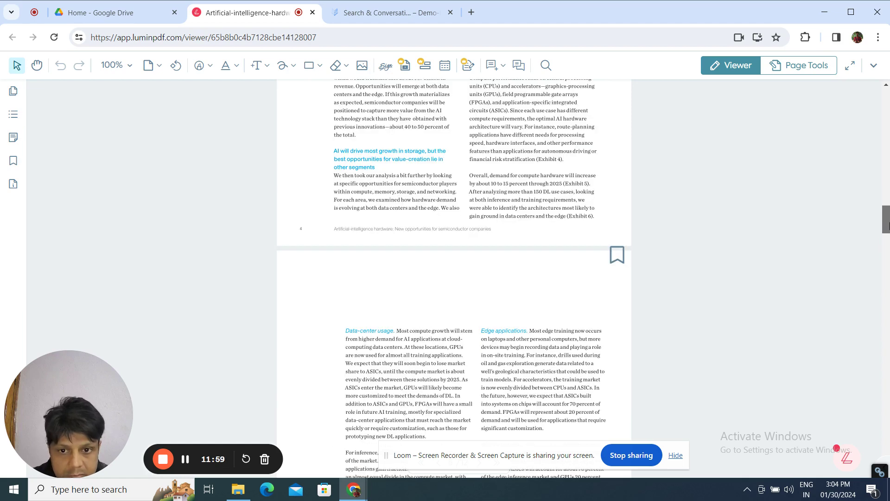
{"action": "mouse_move", "coordinate": [887, 225]}
{"action": "left_mouse_down"}
{"action": "mouse_move", "coordinate": [887, 211]}
{"action": "mouse_move", "coordinate": [887, 239]}
{"action": "left_mouse_up"}
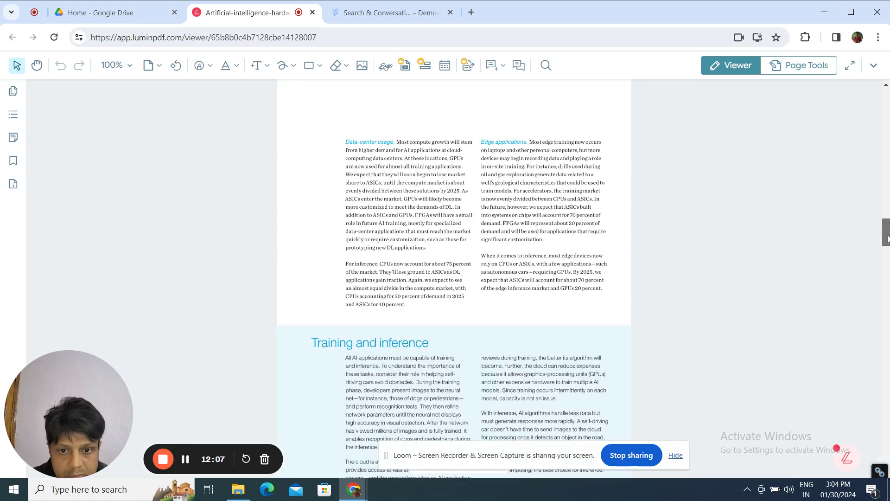
{"action": "left_click_drag", "start_coordinate": [887, 239], "coordinate": [887, 226]}
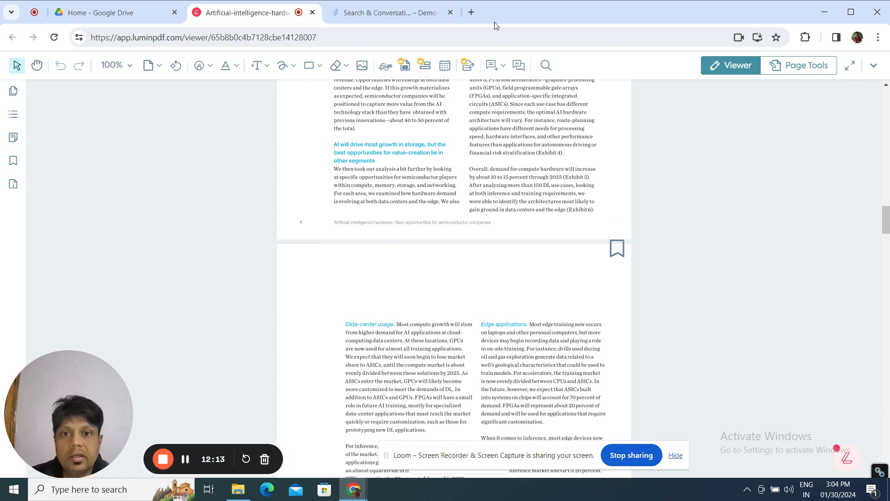
- Switch back to the Search & Conversation preview and run the query "Where AI will drive the most growth"
{"action": "left_click", "coordinate": [393, 11]}
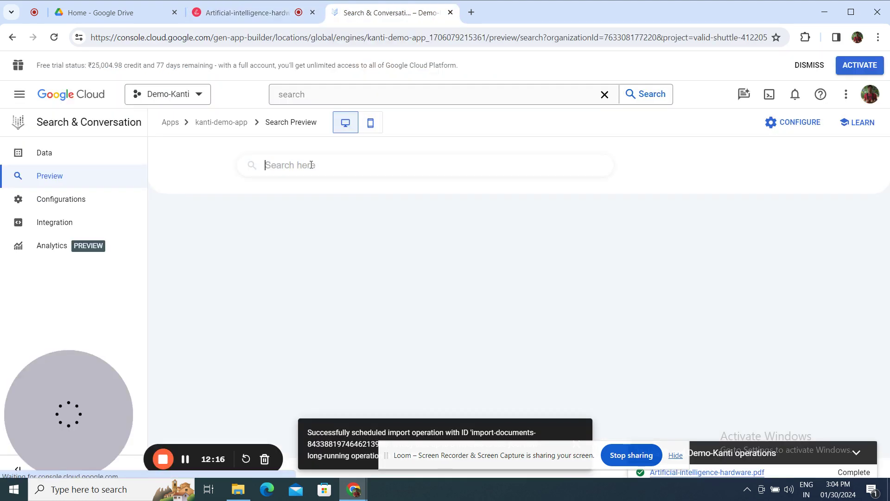
{"action": "type", "text": "Where Al"}
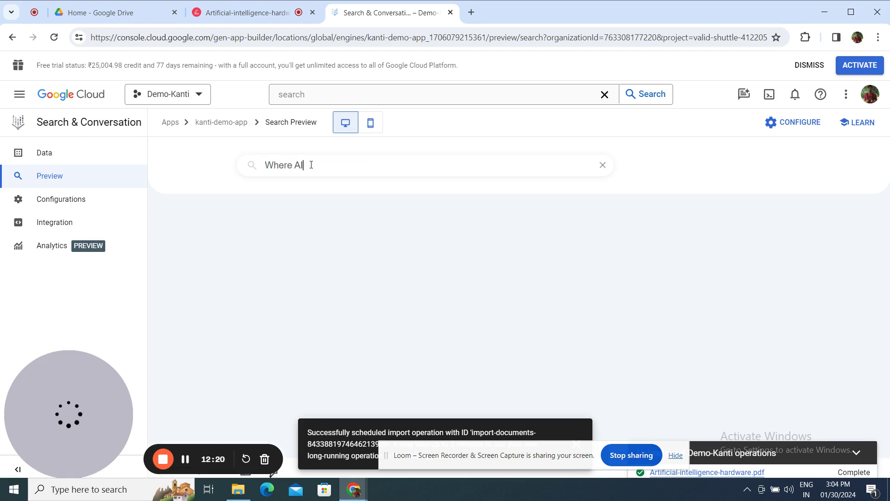
{"action": "type", "text": " will frive"}
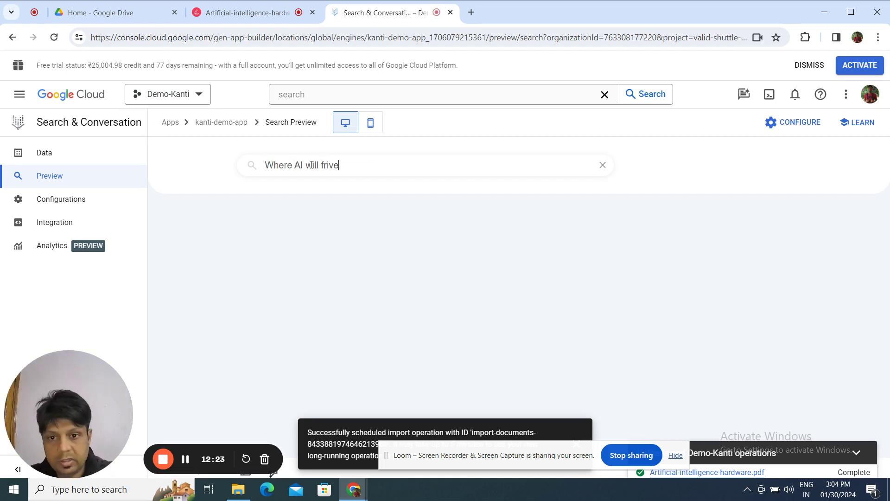
{"action": "type", "text": " the m"}
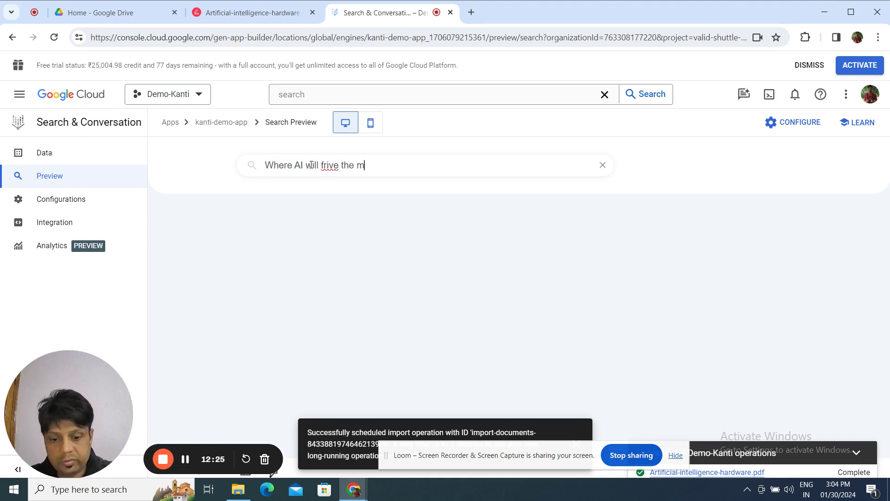
{"action": "type", "text": "ost growth"}
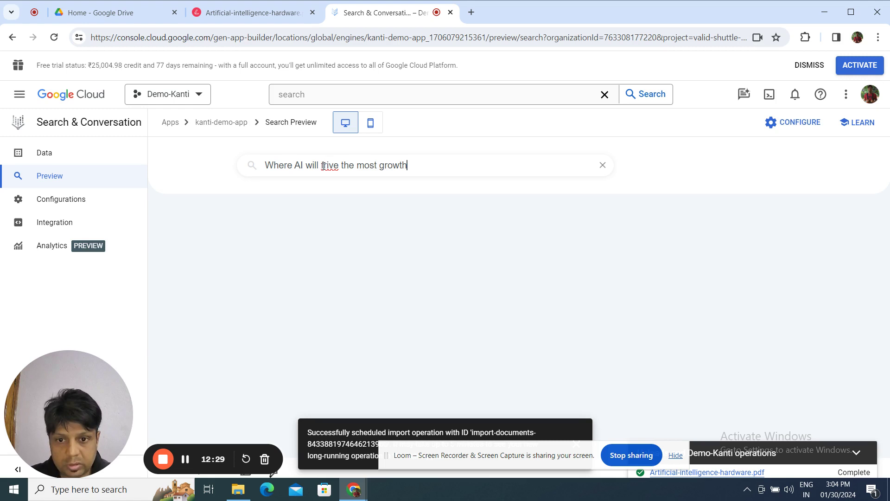
{"action": "left_click", "coordinate": [323, 166]}
{"action": "key", "text": "BackSpace"}
{"action": "type", "text": "d"}
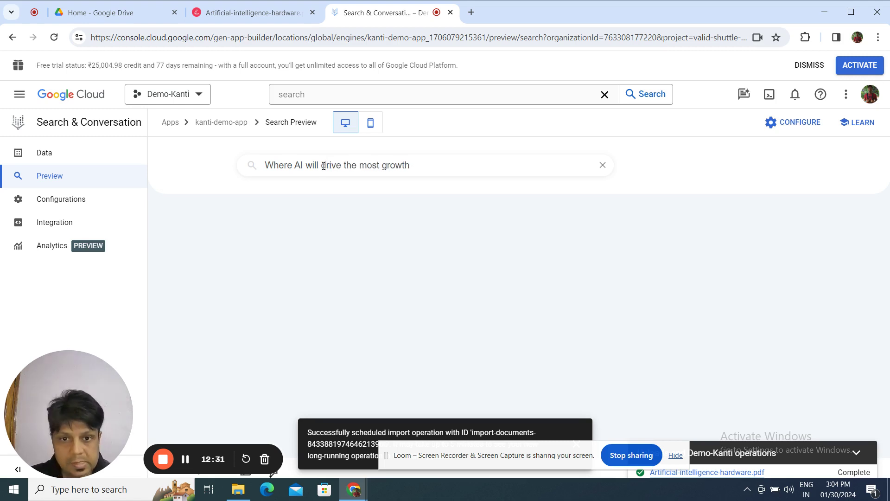
{"action": "left_click", "coordinate": [459, 161]}
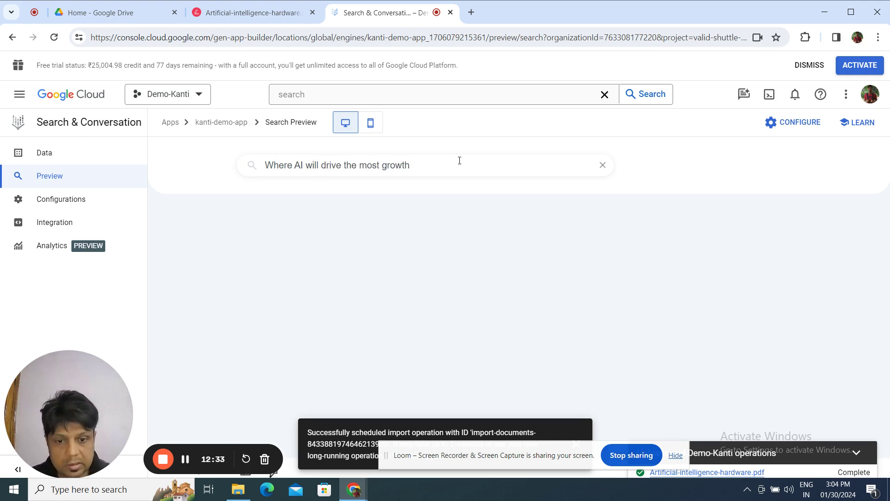
{"action": "key", "text": "Return"}
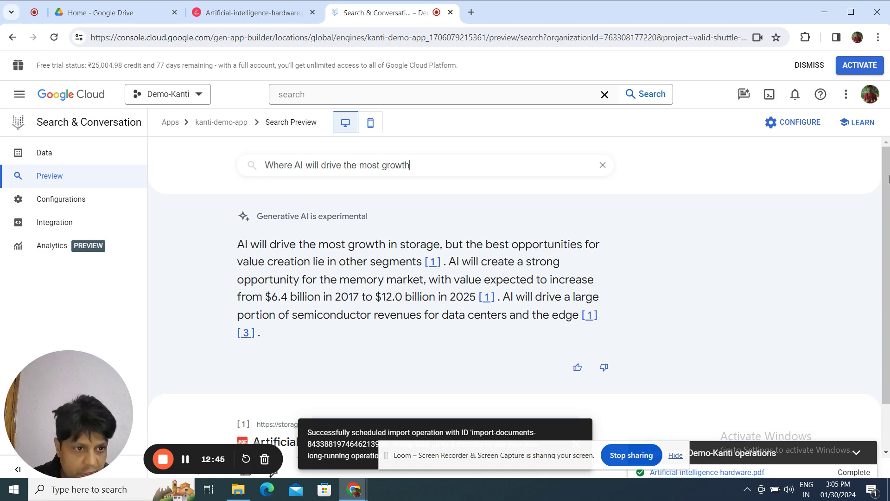
- Review the generated answer and its cited source, and compare them with the storage growth passage in the open Artificial-intelligence-hardware PDF
{"action": "left_click_drag", "start_coordinate": [886, 179], "coordinate": [887, 224]}
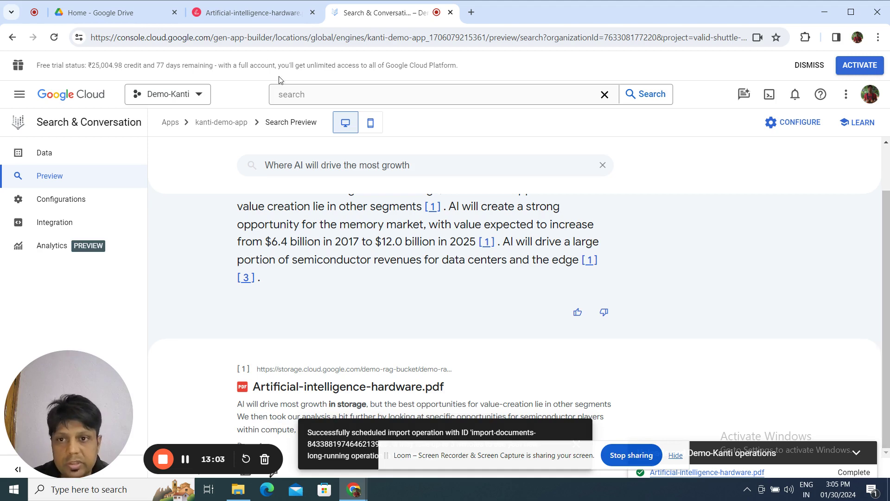
{"action": "left_click", "coordinate": [255, 14]}
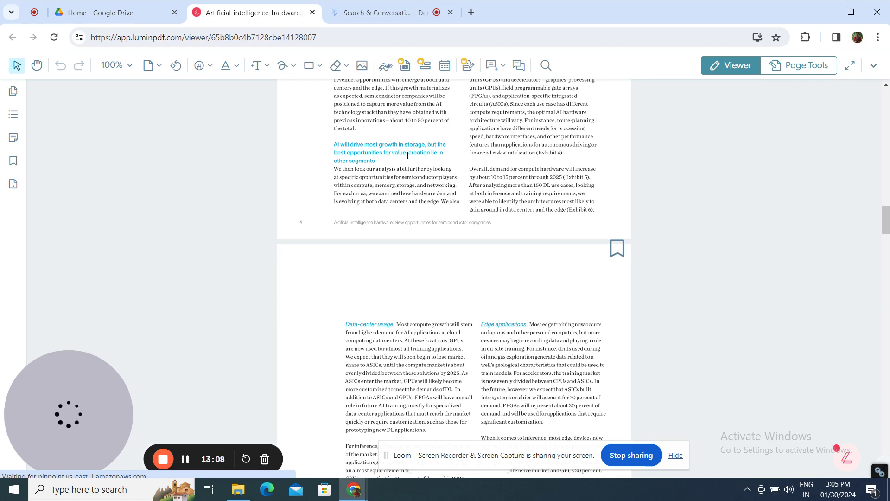
{"action": "key", "text": "ctrl+Tab"}
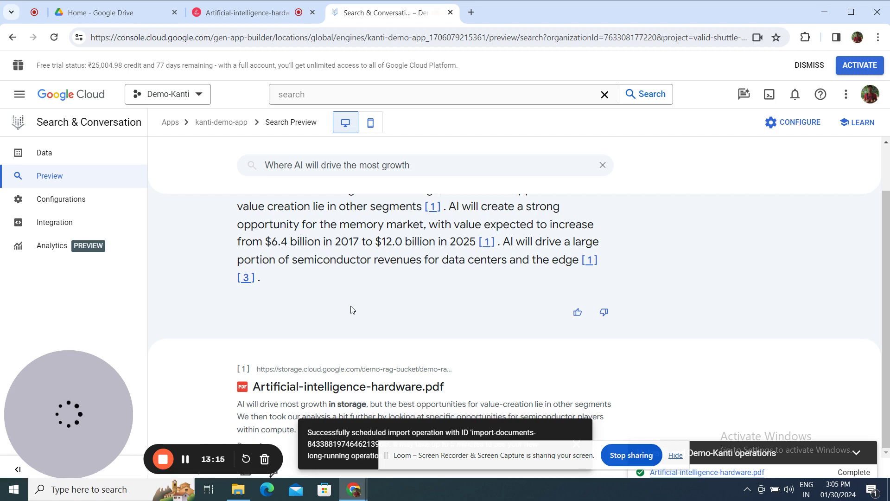
- Open the app's integration settings and examine the widget authorization and allowed-domain options and the API request instructions
{"action": "left_click", "coordinate": [59, 222]}
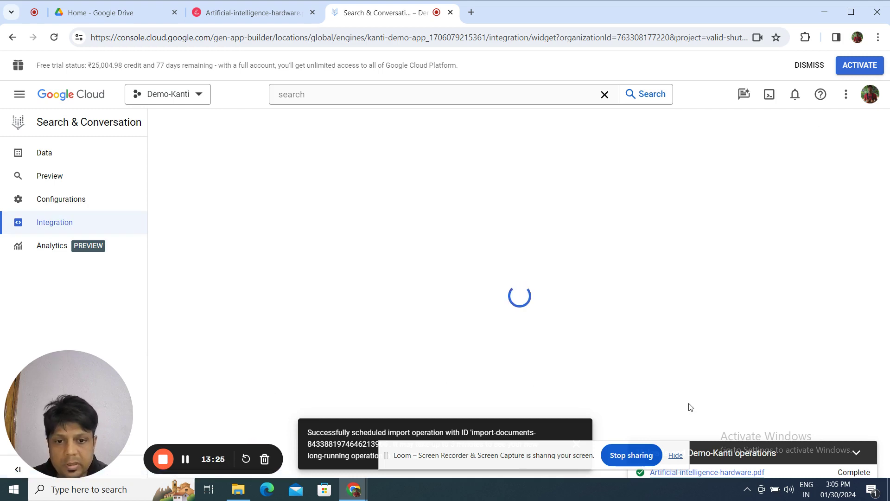
{"action": "left_click", "coordinate": [186, 459]}
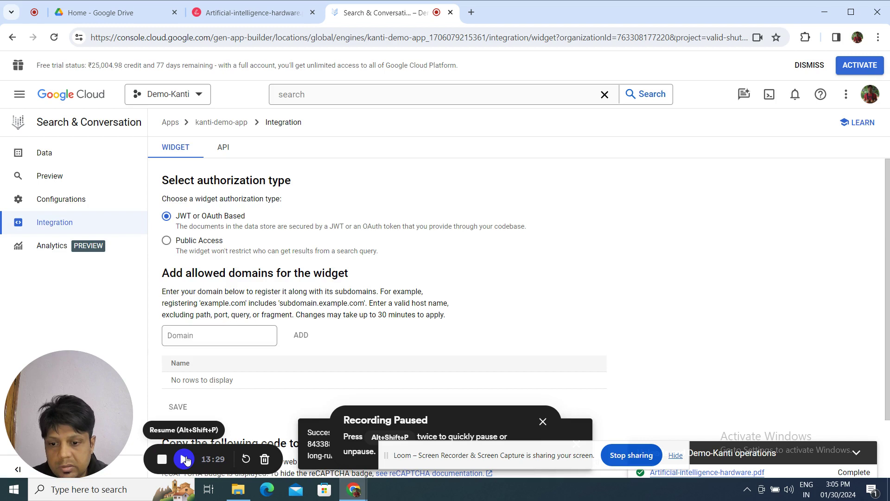
{"action": "left_click", "coordinate": [185, 459]}
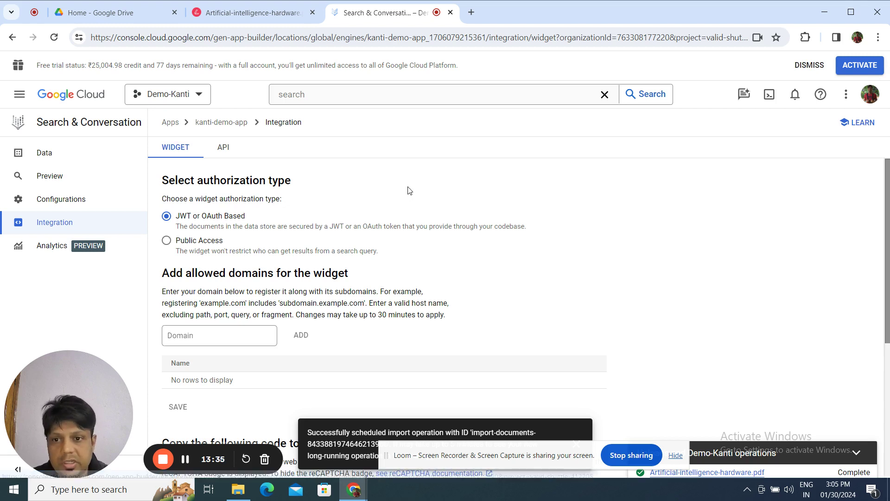
{"action": "left_click", "coordinate": [224, 147]}
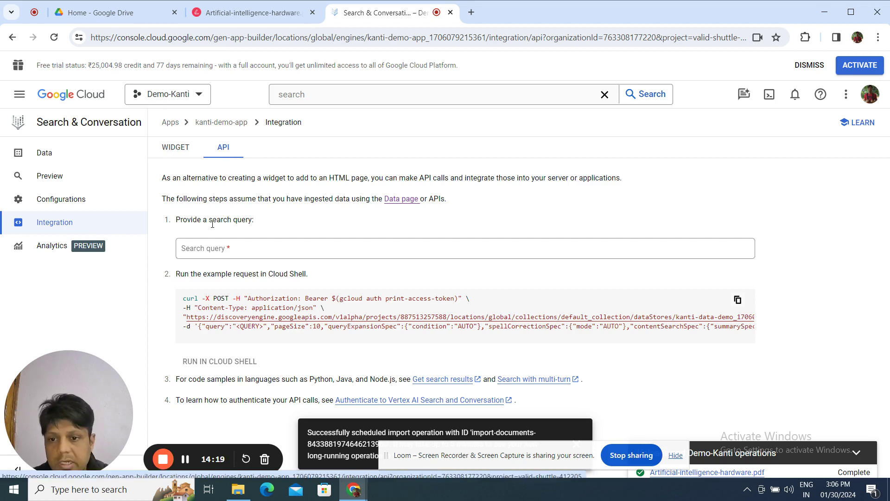
{"action": "left_click", "coordinate": [171, 155]}
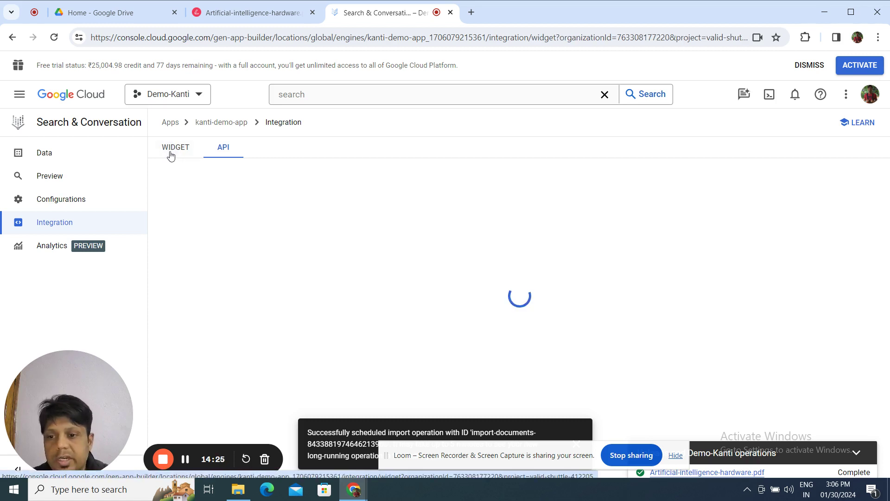